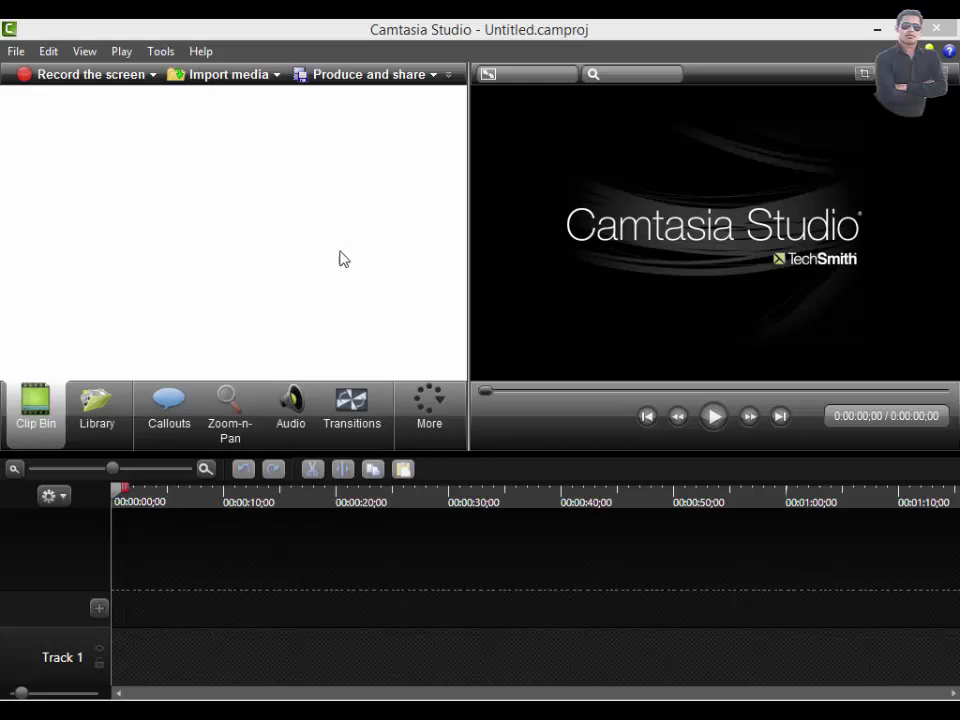
Pick the 'How To Add Pinging Website List' recording from Camtasia Files > Wordpress for the timeline.
mouse_move(233, 412)
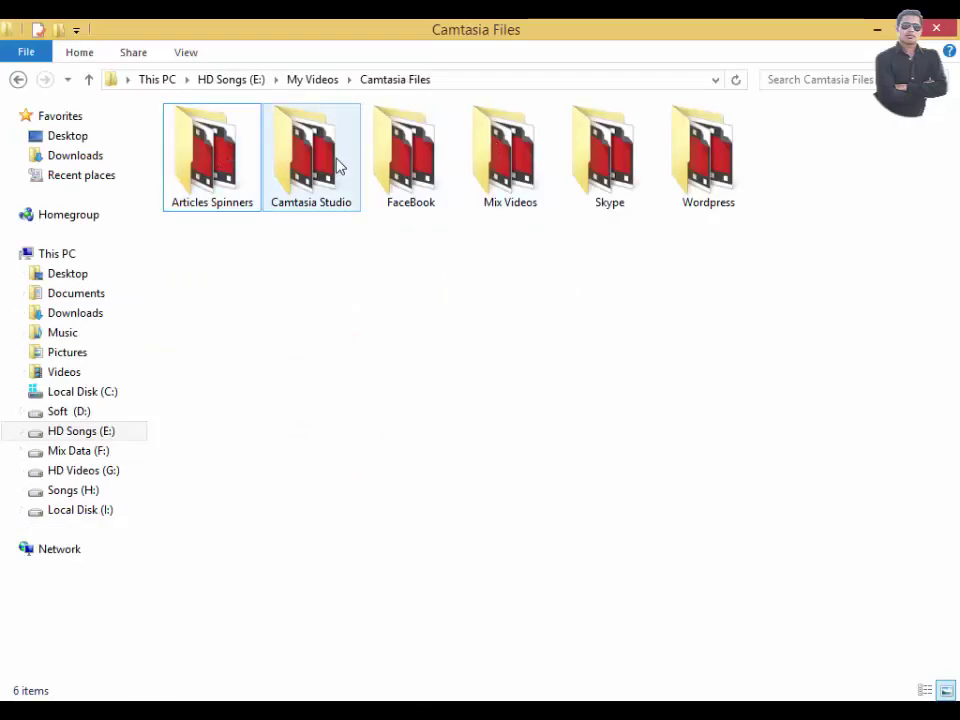
double_click(325, 163)
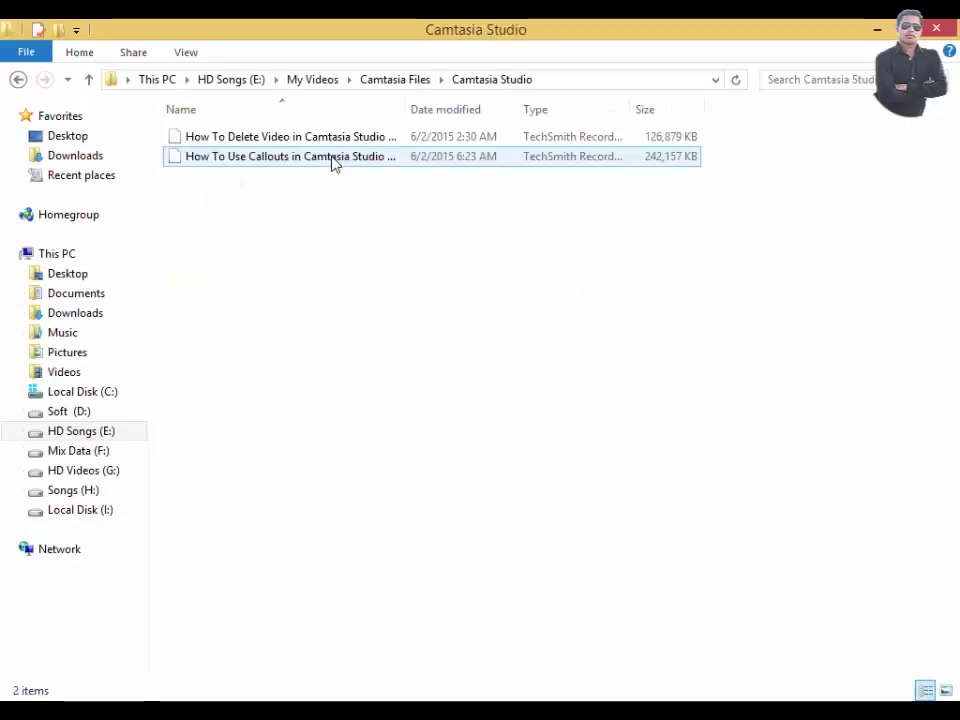
click(18, 80)
click(525, 172)
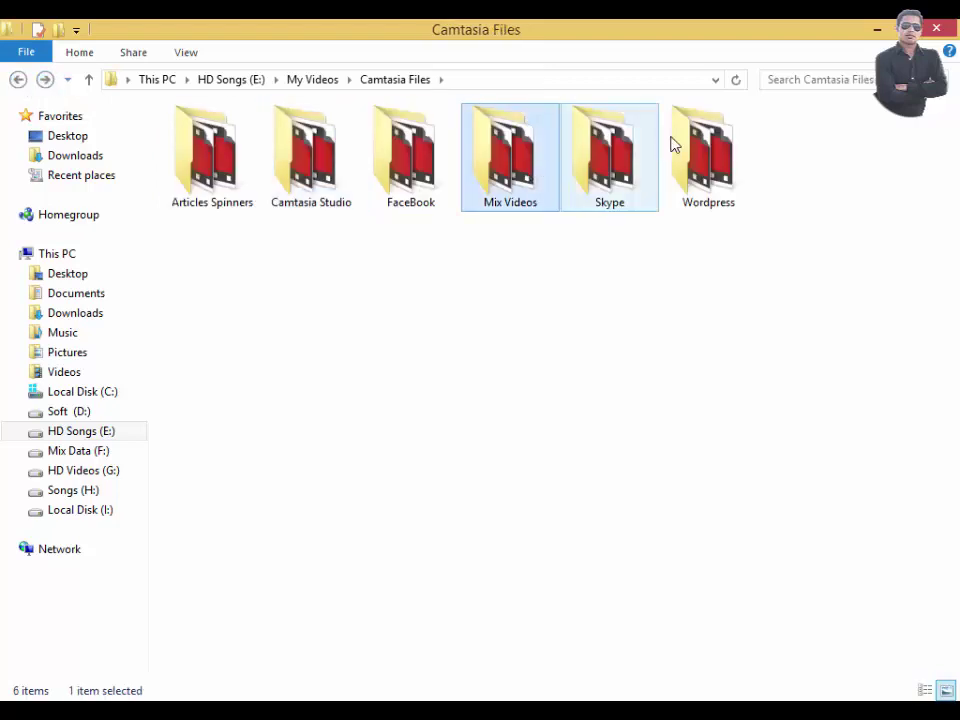
double_click(702, 148)
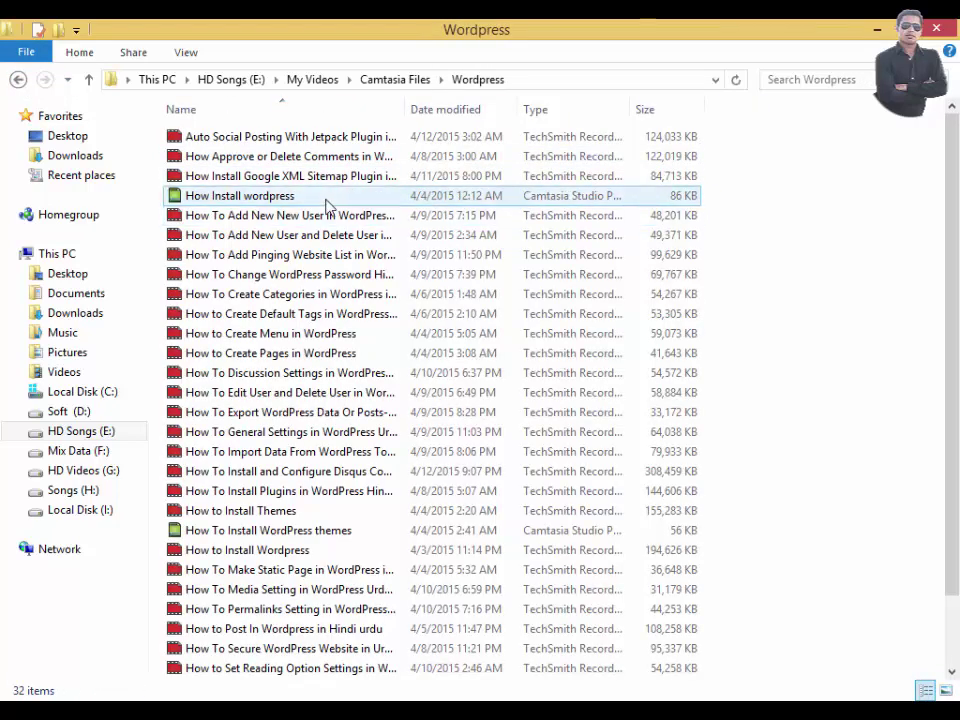
click(283, 256)
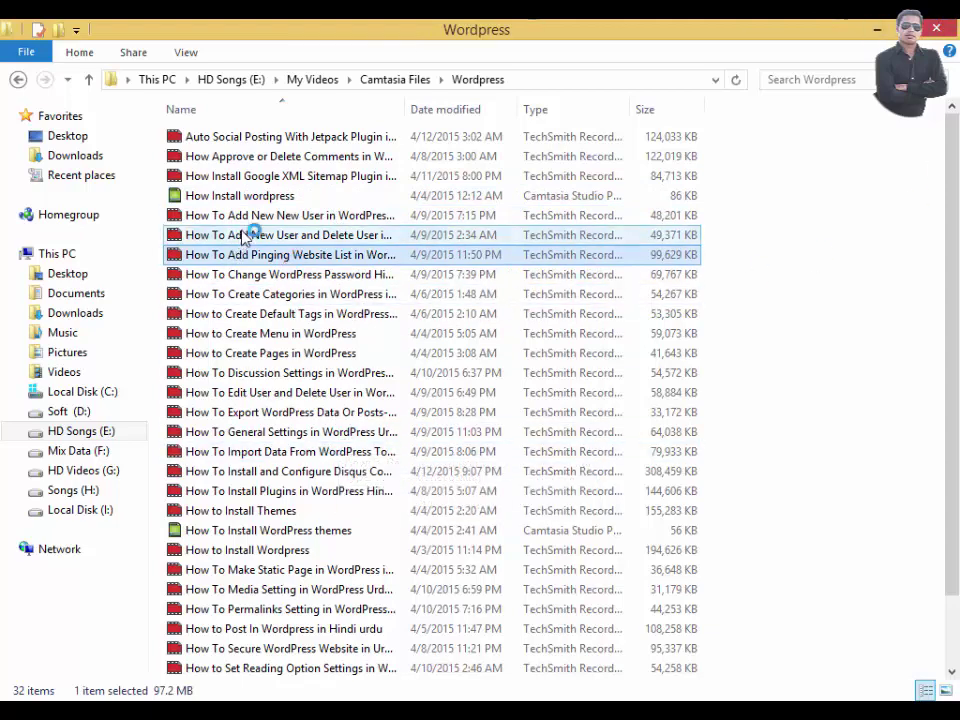
click(878, 30)
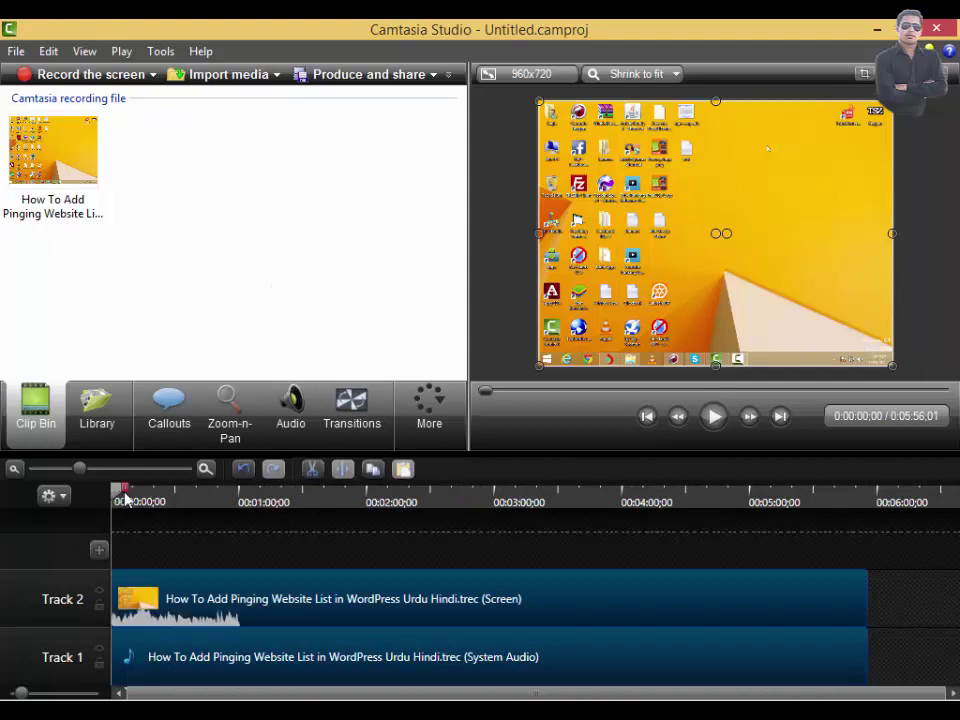
click(118, 496)
drag(118, 496, 813, 567)
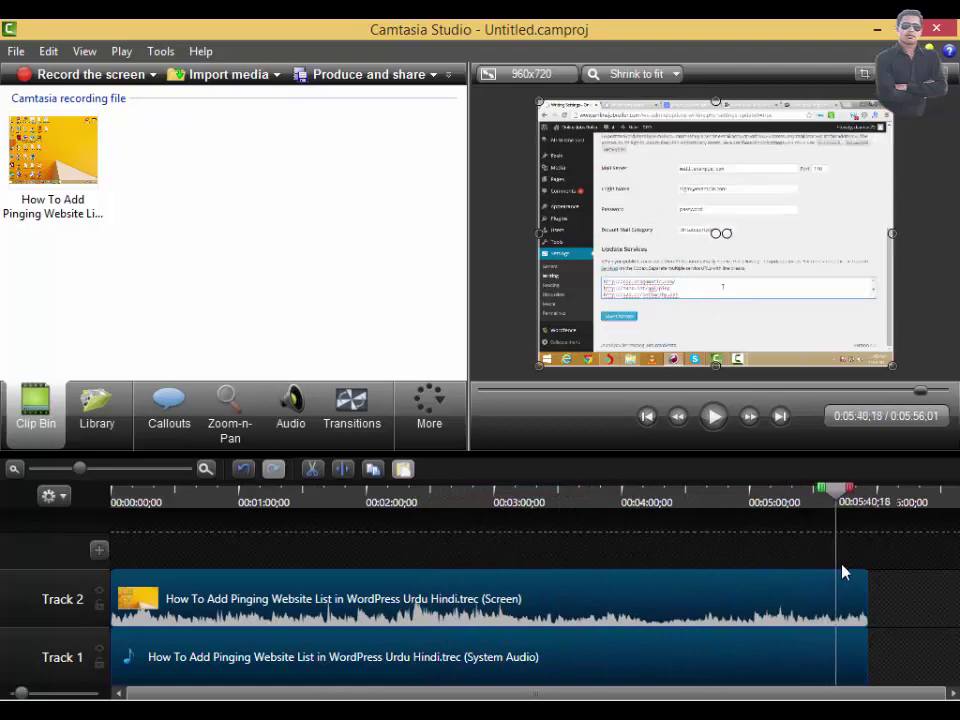
mouse_move(813, 567)
mouse_down()
mouse_move(588, 577)
mouse_move(117, 568)
mouse_move(96, 546)
mouse_up()
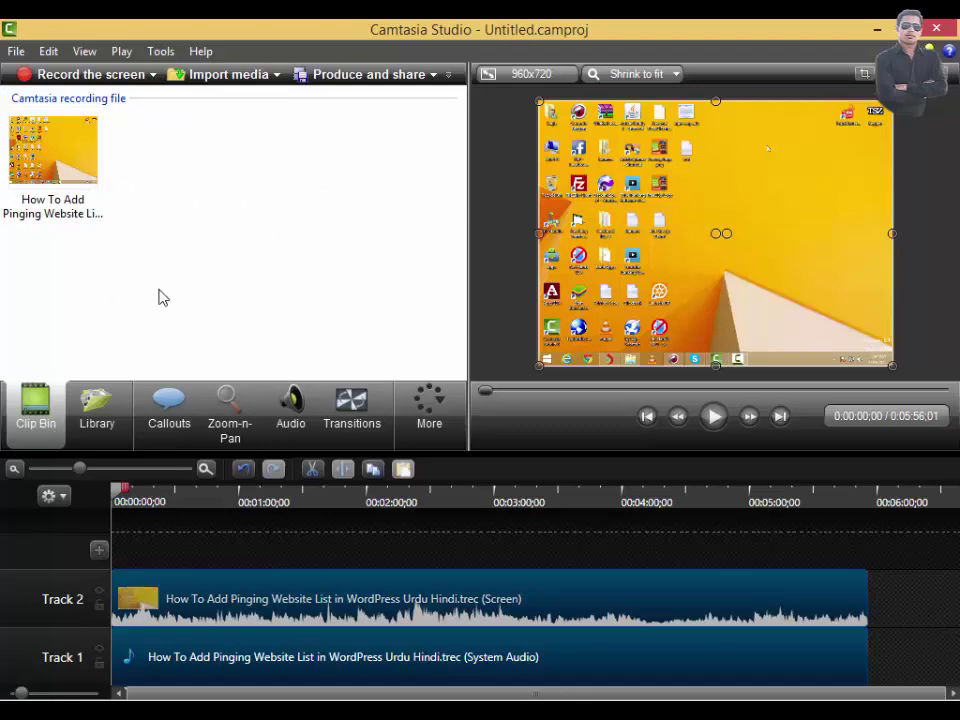
Import image 1.png from the My Pics folder into the clip bin.
click(257, 79)
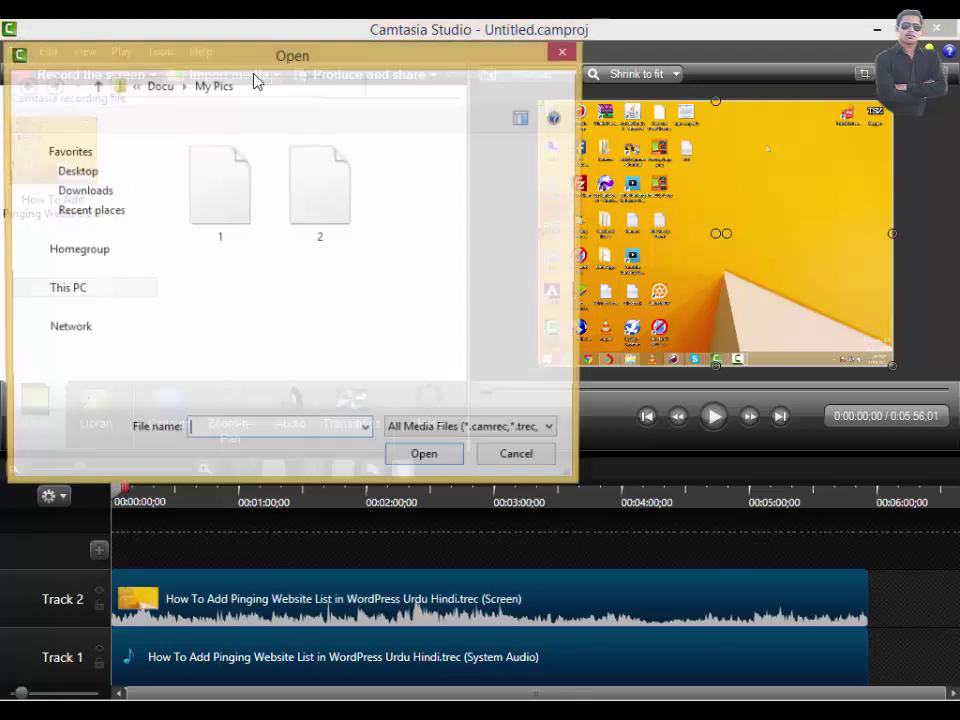
click(220, 183)
double_click(220, 183)
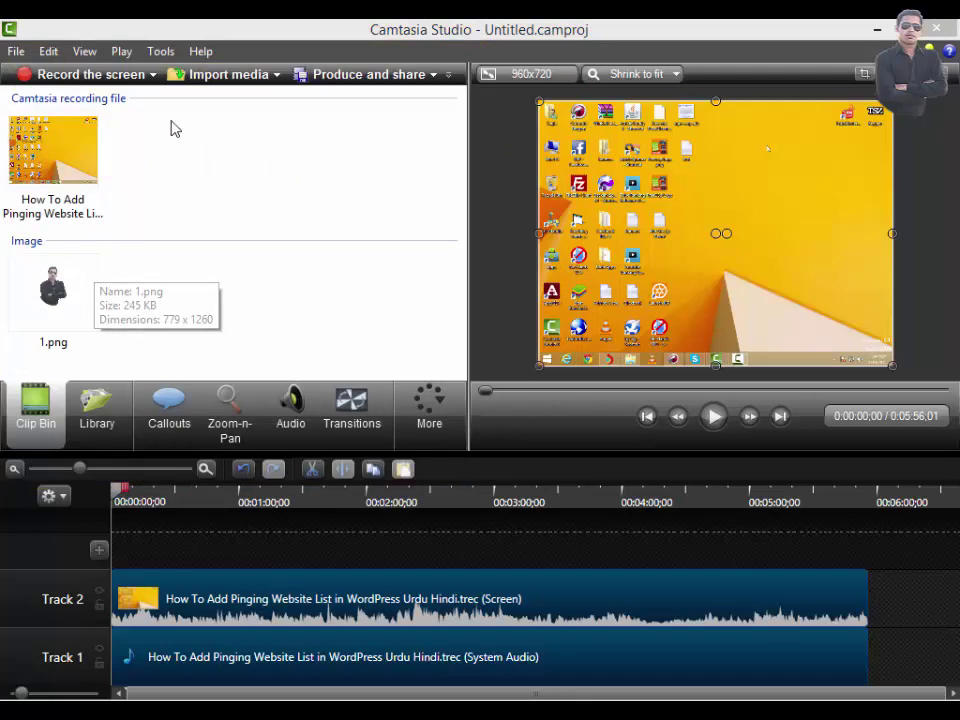
click(224, 78)
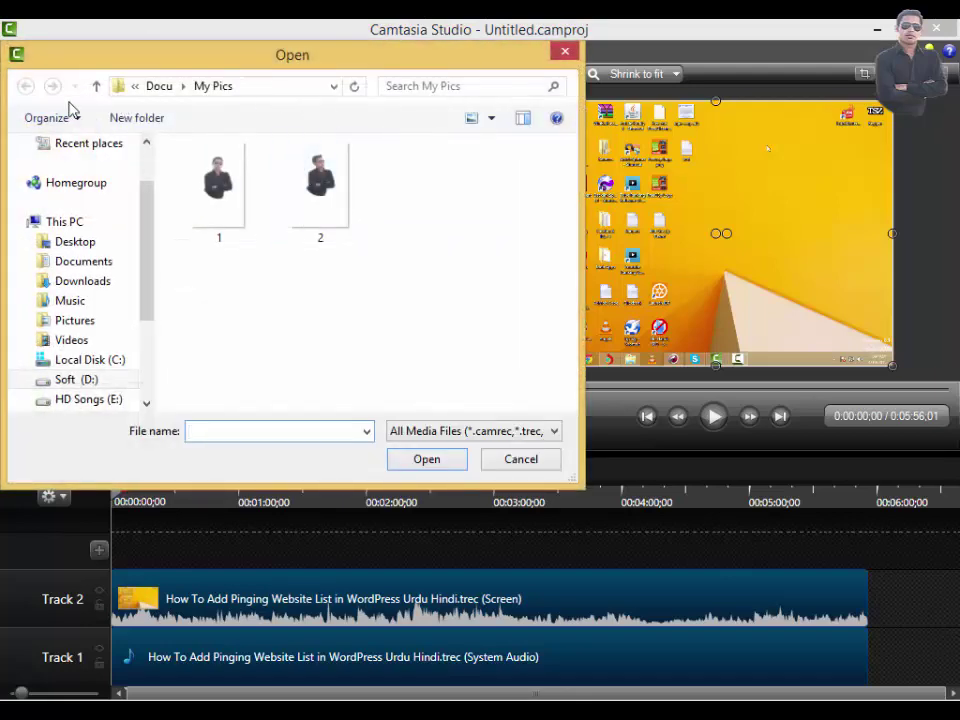
click(566, 53)
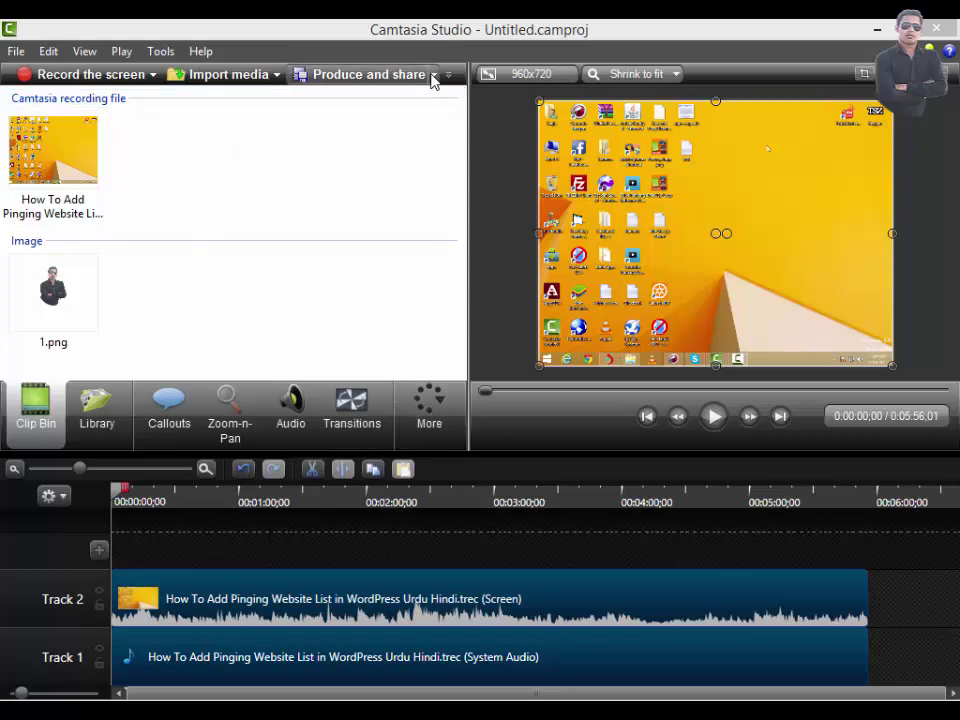
click(377, 80)
click(508, 204)
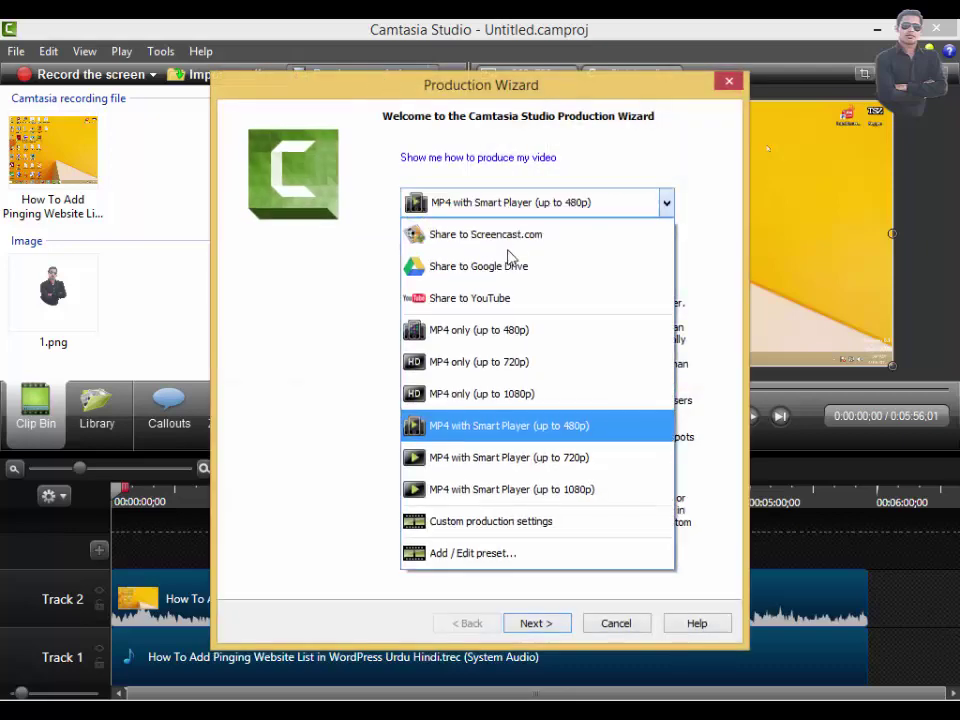
click(703, 236)
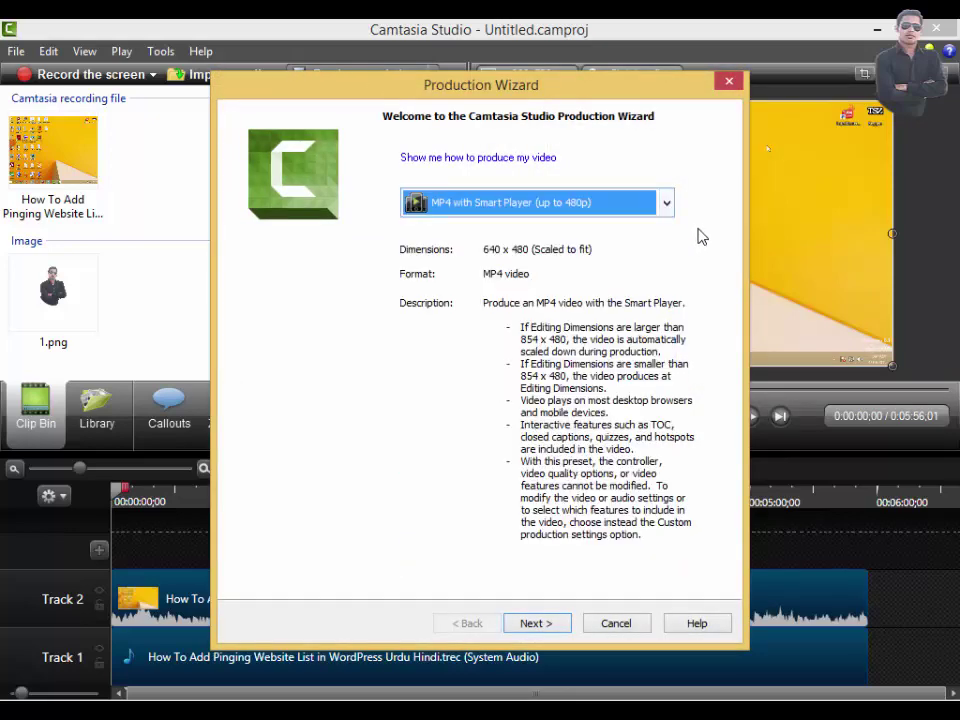
click(544, 625)
key(Return)
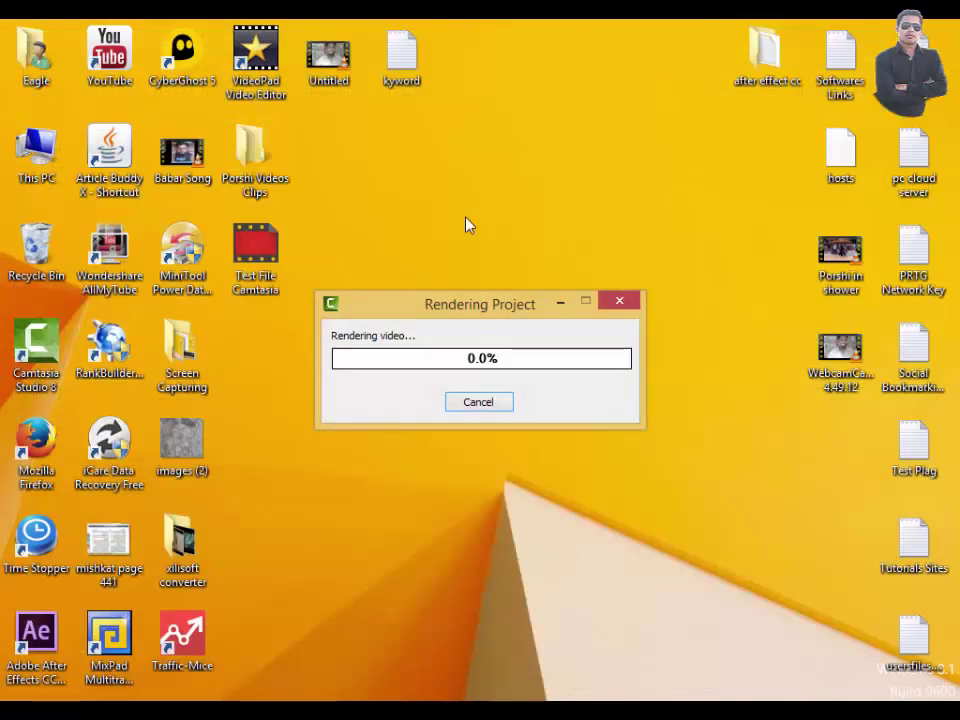
click(479, 402)
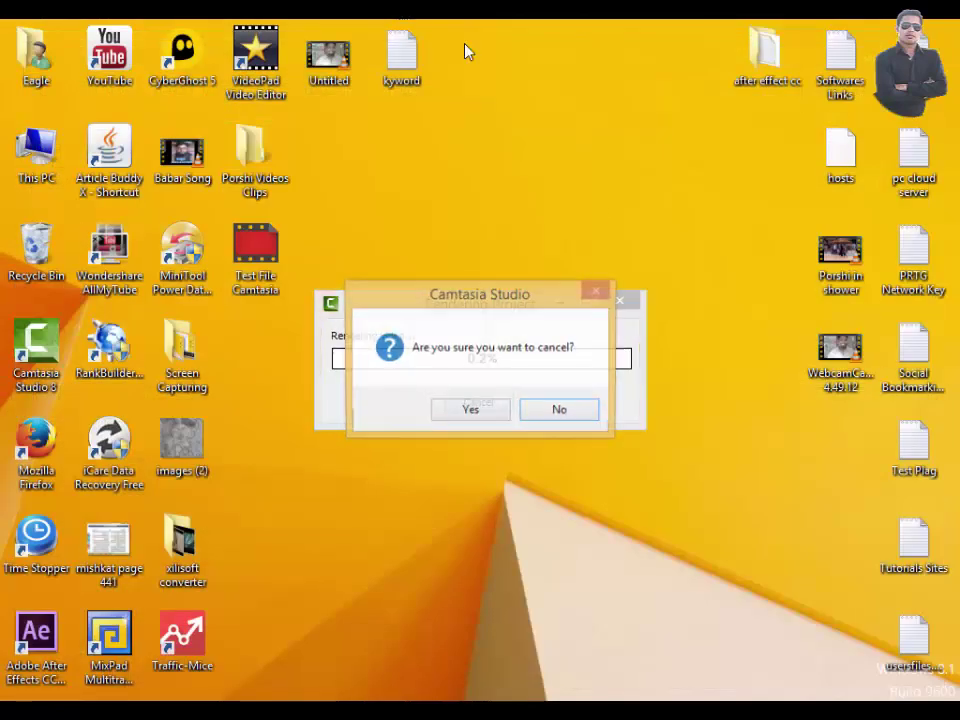
click(469, 409)
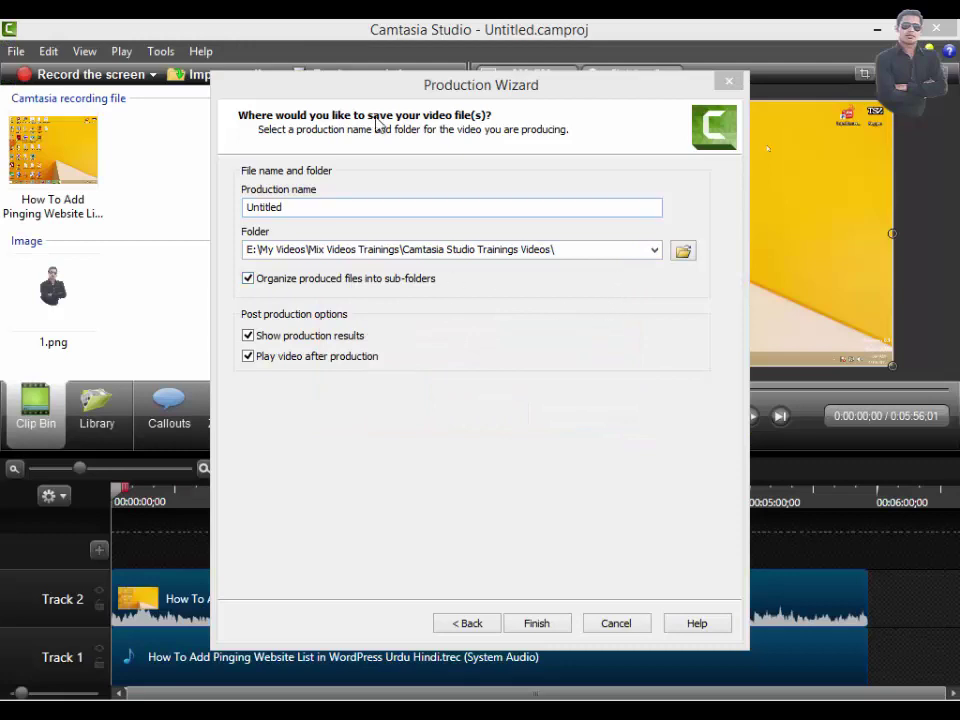
click(684, 252)
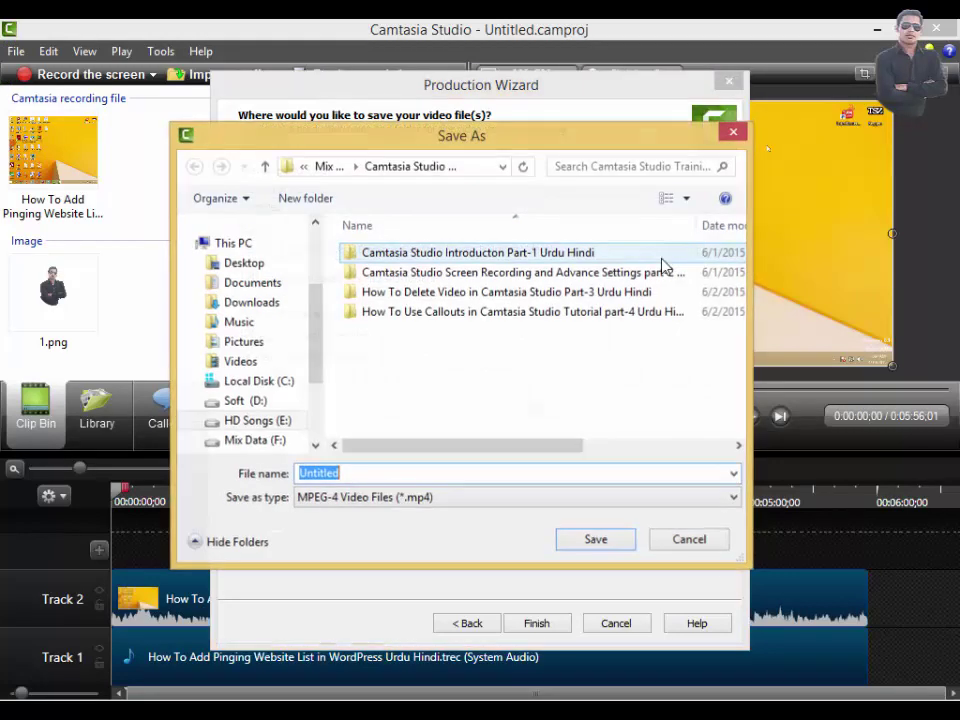
click(731, 133)
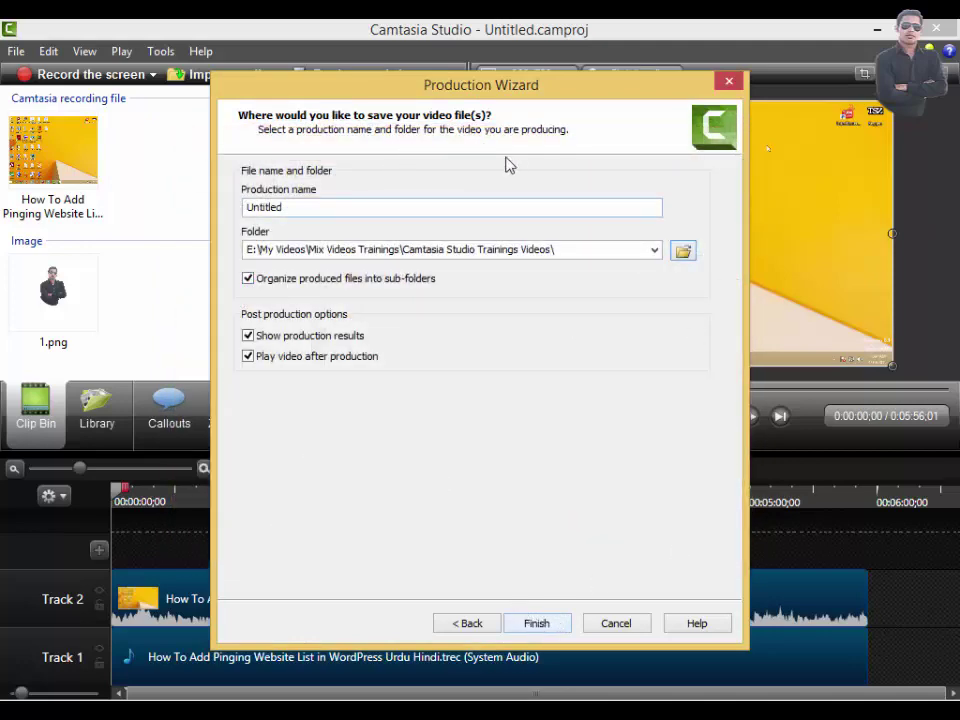
click(622, 626)
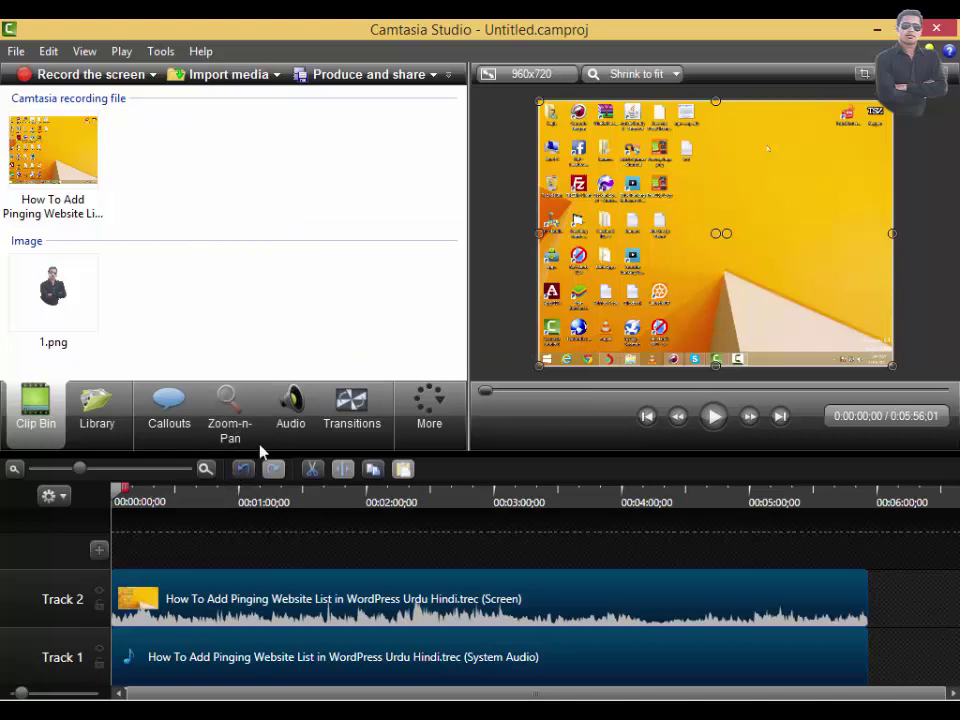
Apply Zoom-n-Pan to the screen clip, zooming into the dashboard's lower-left sidebar at 0:19.
click(236, 424)
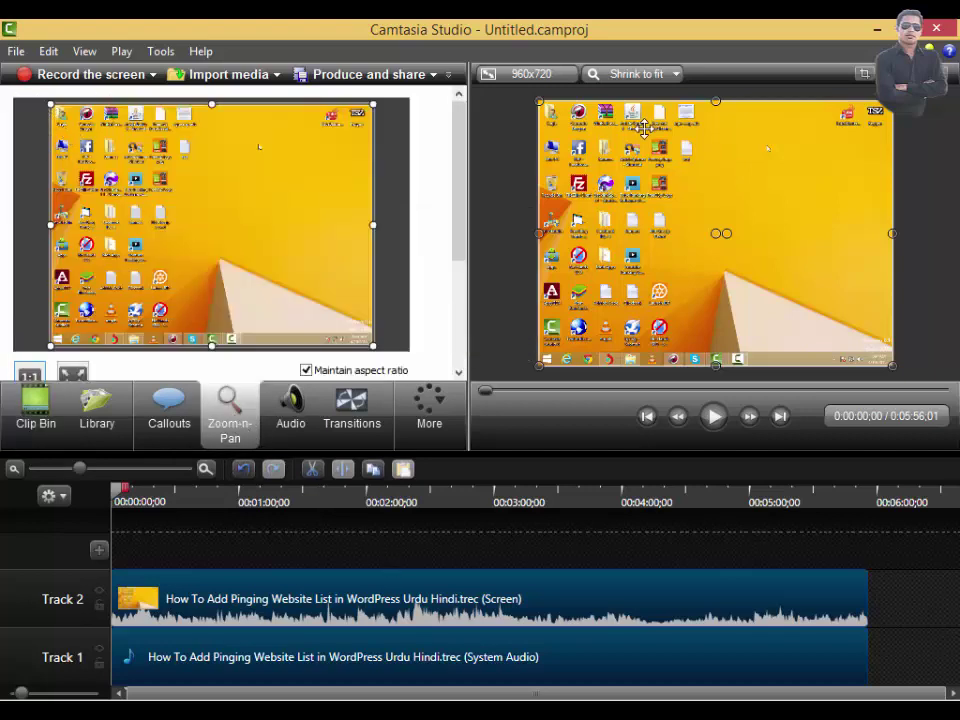
click(538, 100)
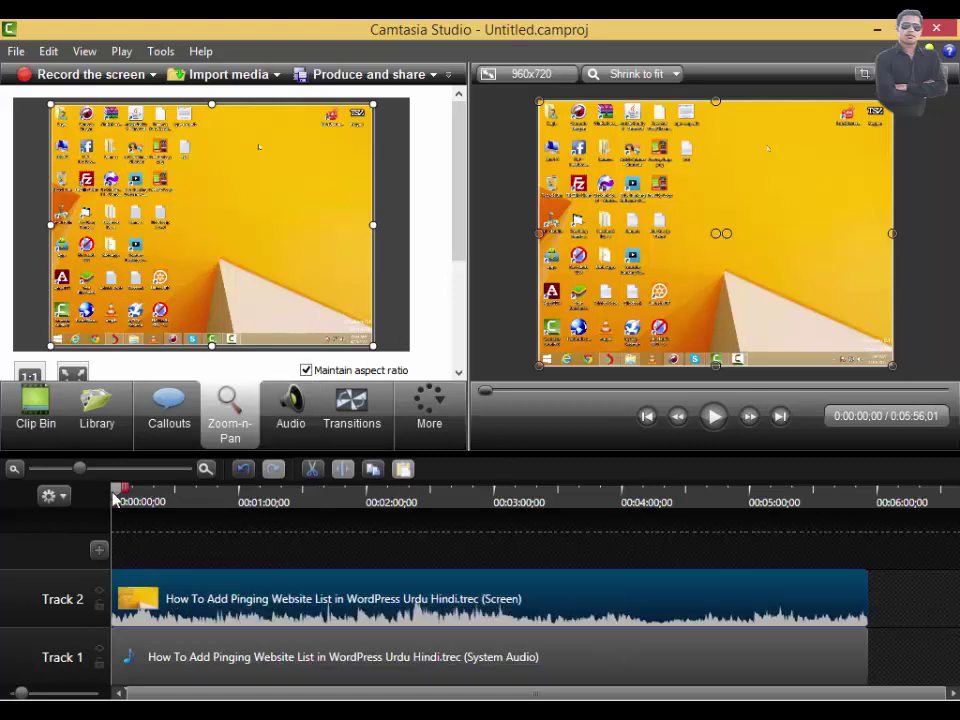
drag(115, 490, 155, 495)
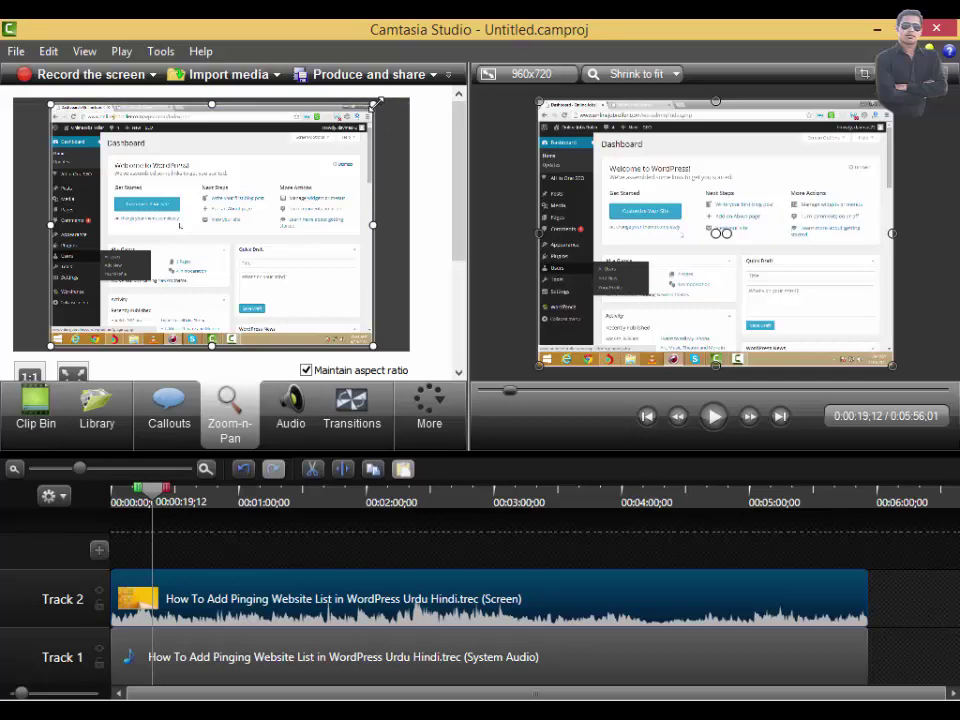
mouse_move(377, 101)
mouse_down()
mouse_move(268, 146)
mouse_move(243, 201)
mouse_move(224, 215)
mouse_up()
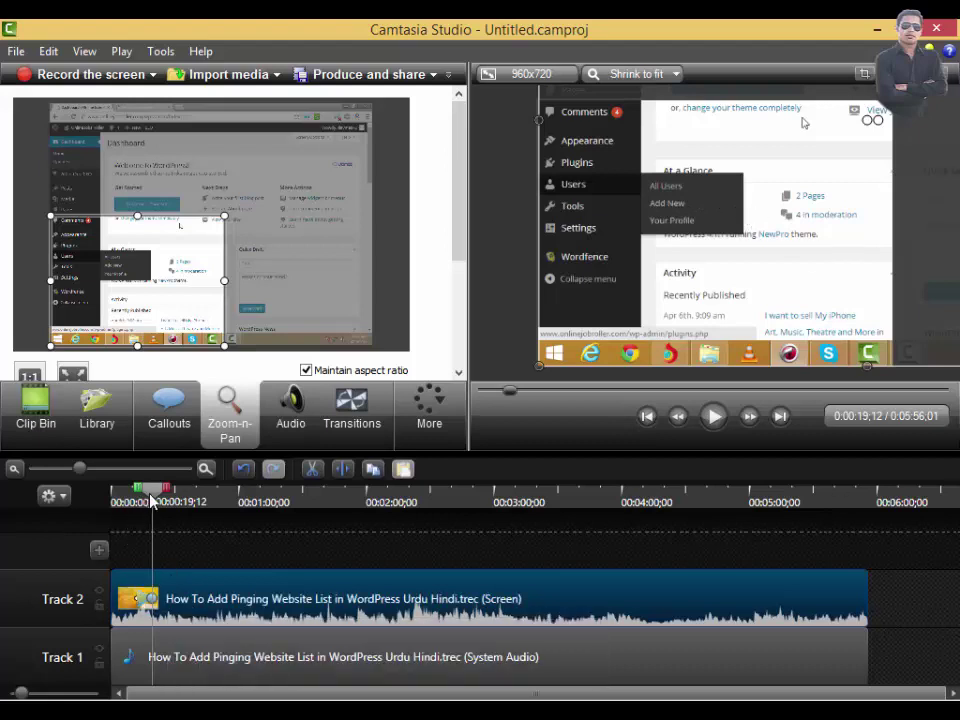
At 0:20 zoom back out to the full dashboard, then move toward Writing Settings.
drag(152, 502, 155, 502)
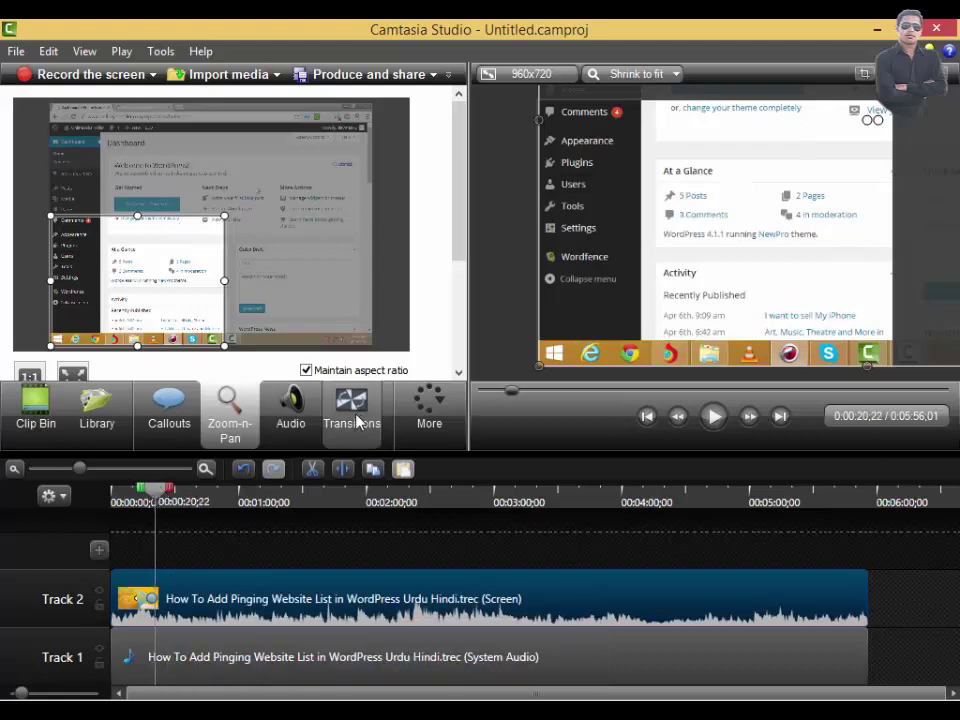
drag(224, 216, 373, 103)
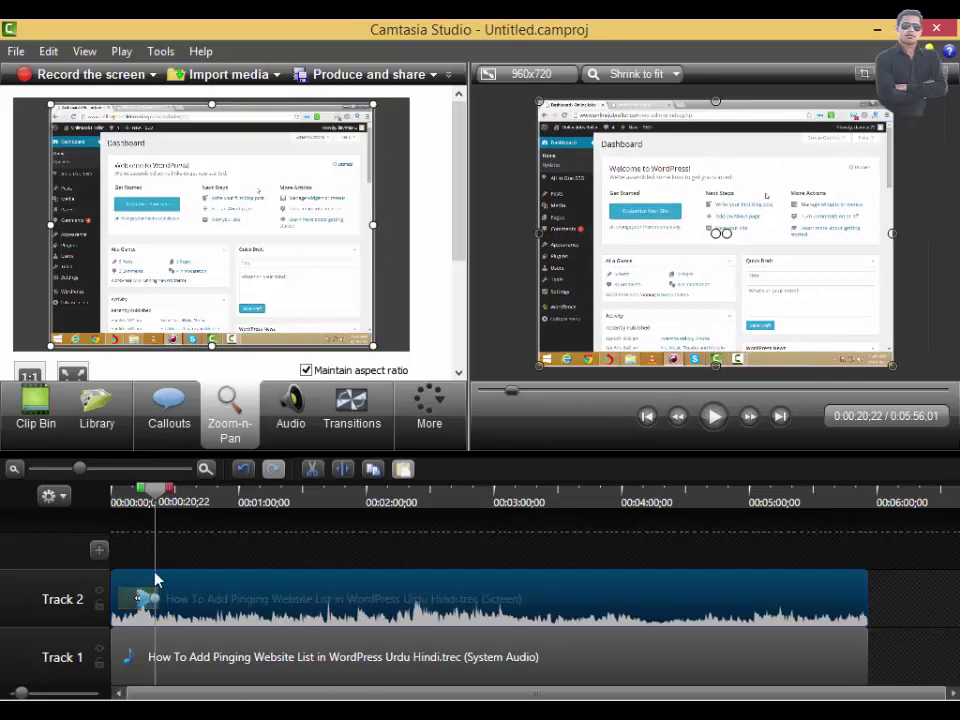
drag(161, 498, 225, 498)
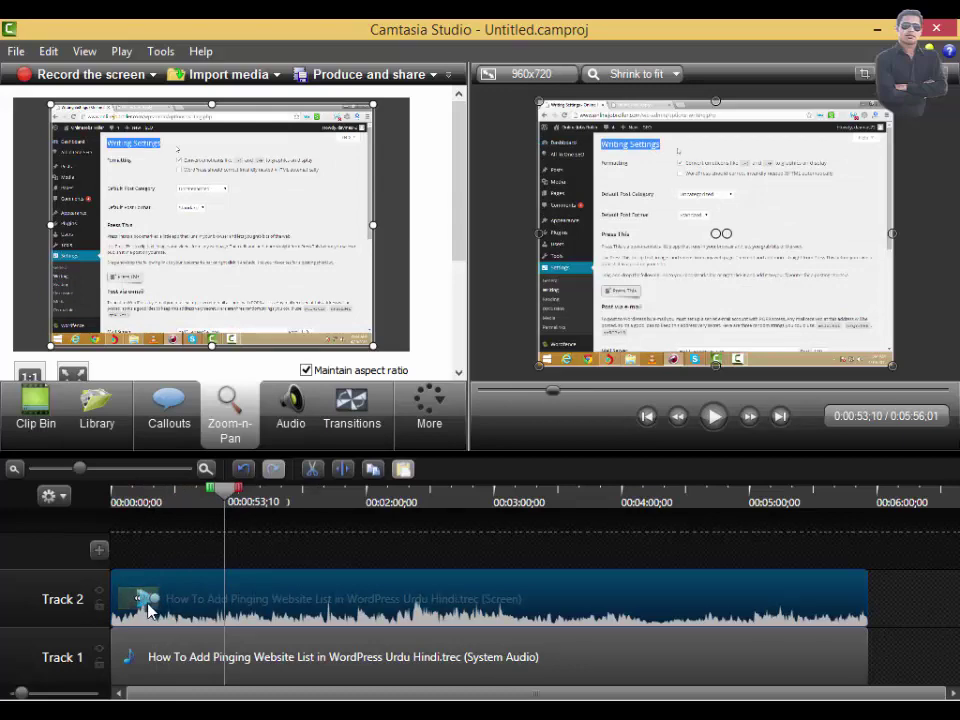
mouse_move(79, 468)
mouse_down()
mouse_move(112, 468)
mouse_move(103, 478)
mouse_up()
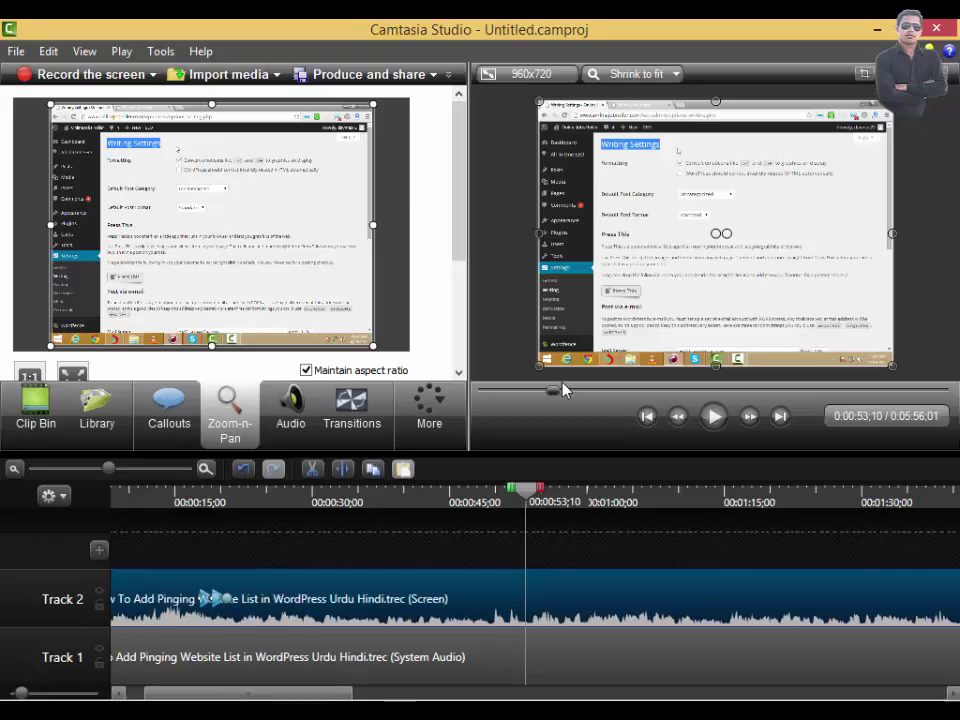
click(505, 497)
mouse_move(445, 497)
mouse_down()
mouse_move(172, 495)
mouse_move(197, 499)
mouse_up()
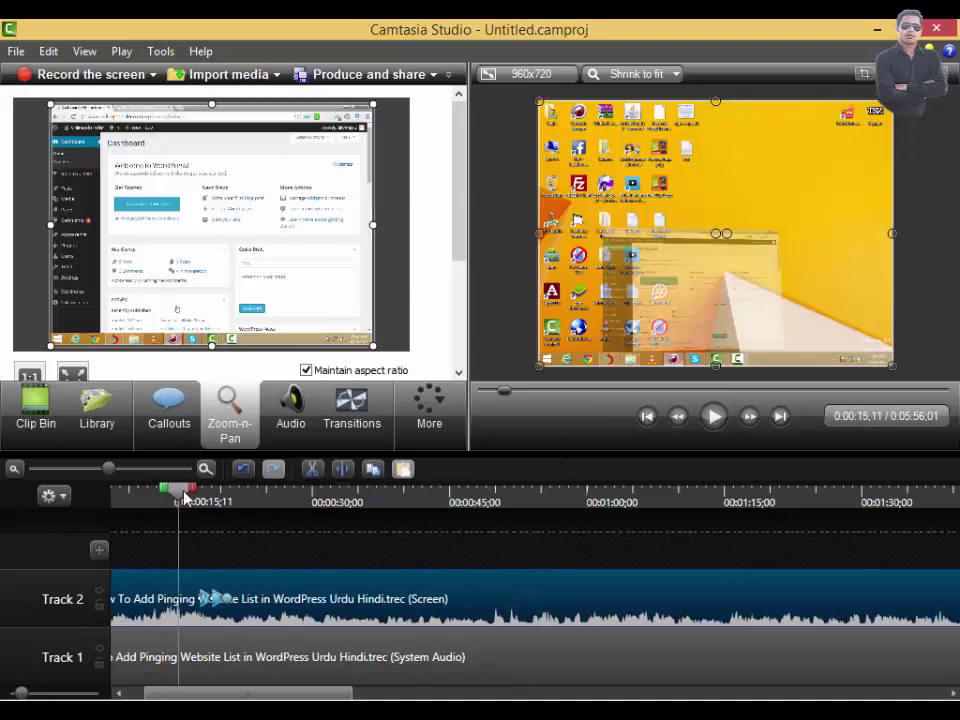
click(716, 417)
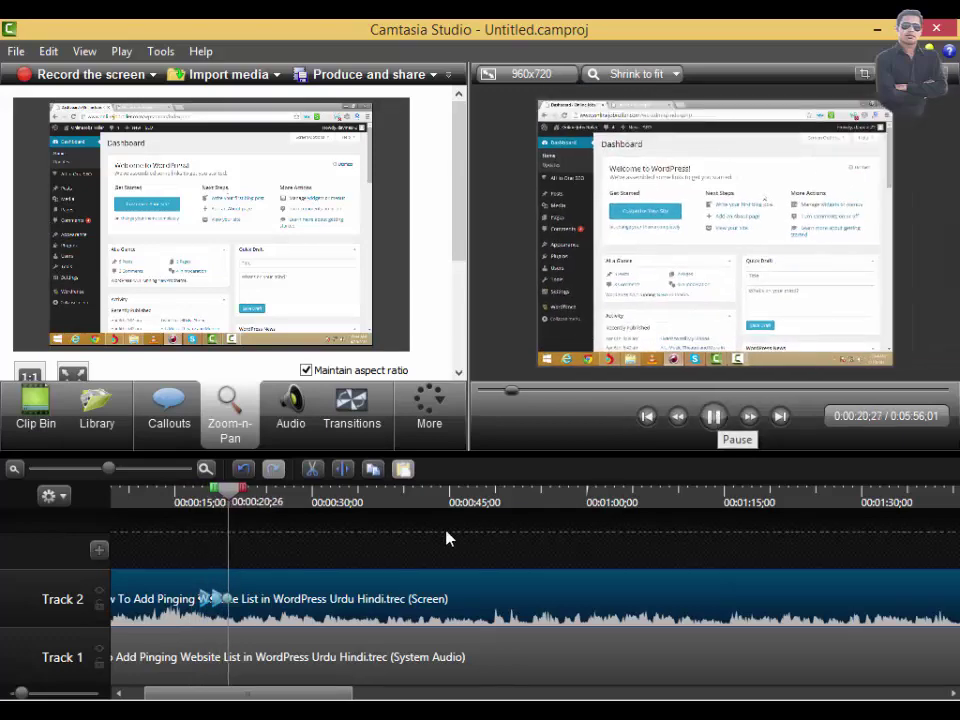
click(716, 420)
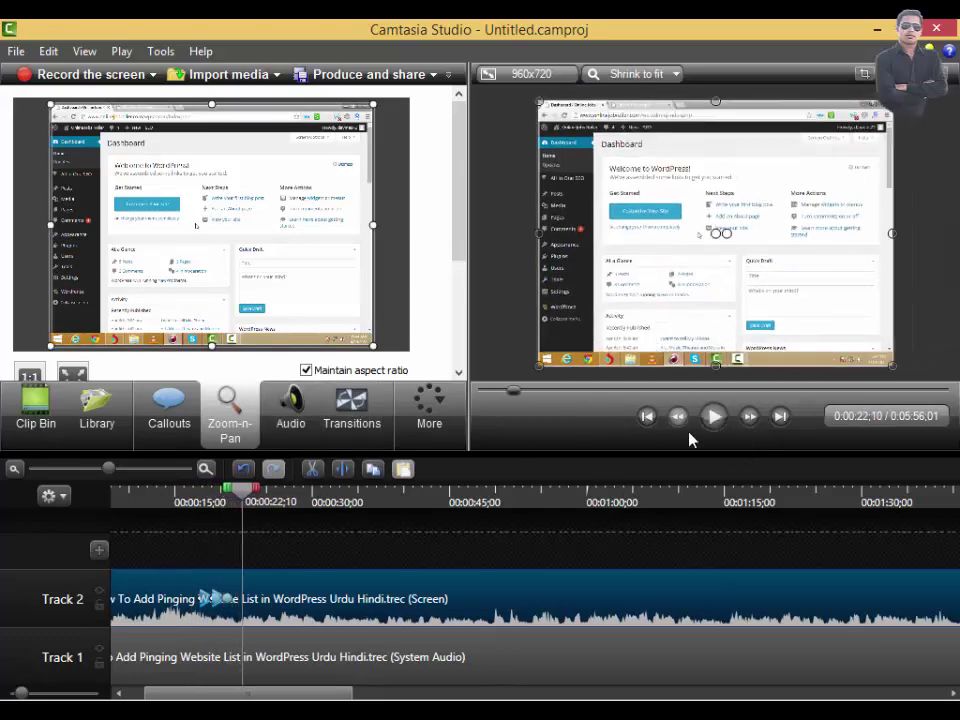
drag(247, 496, 370, 510)
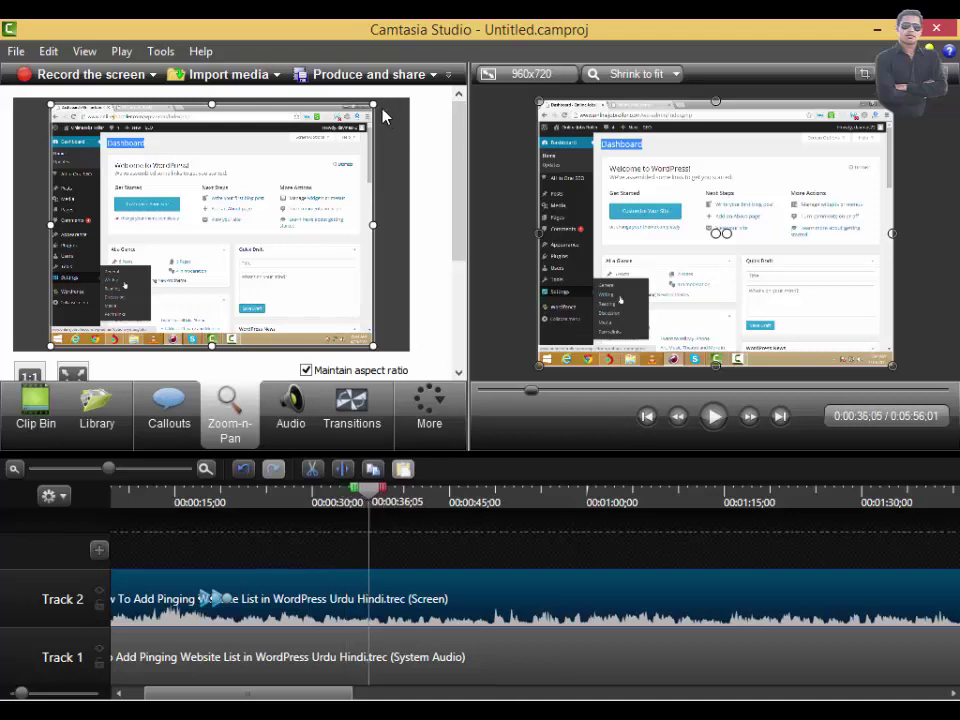
Shrink the zoom rectangle at 0:36 to magnify WordPress's Settings submenu in the lower left.
drag(376, 347, 371, 344)
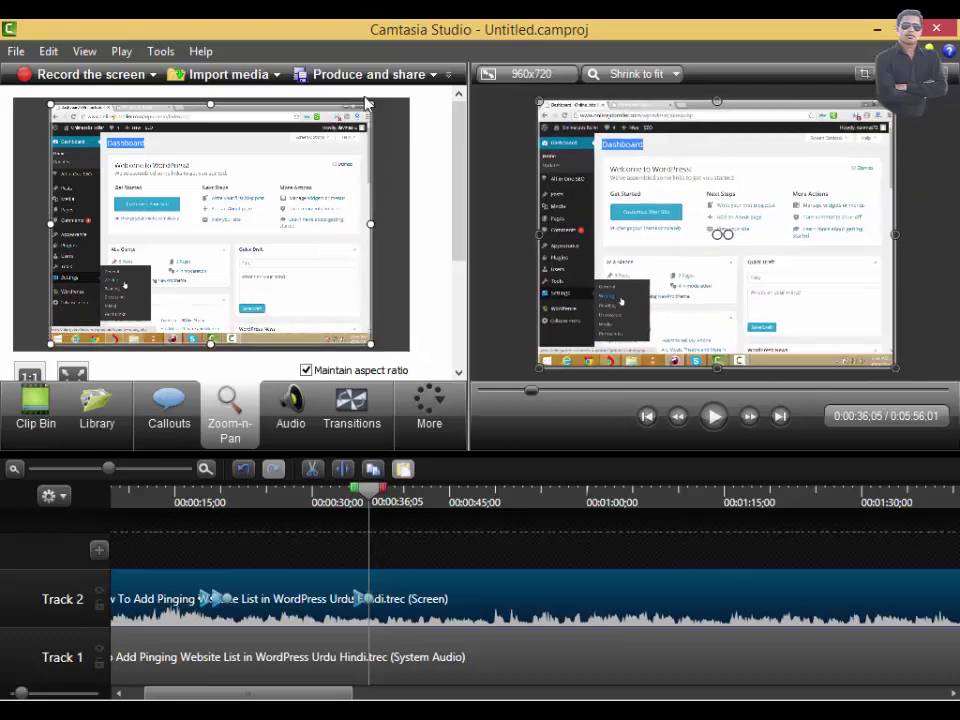
drag(375, 103, 166, 234)
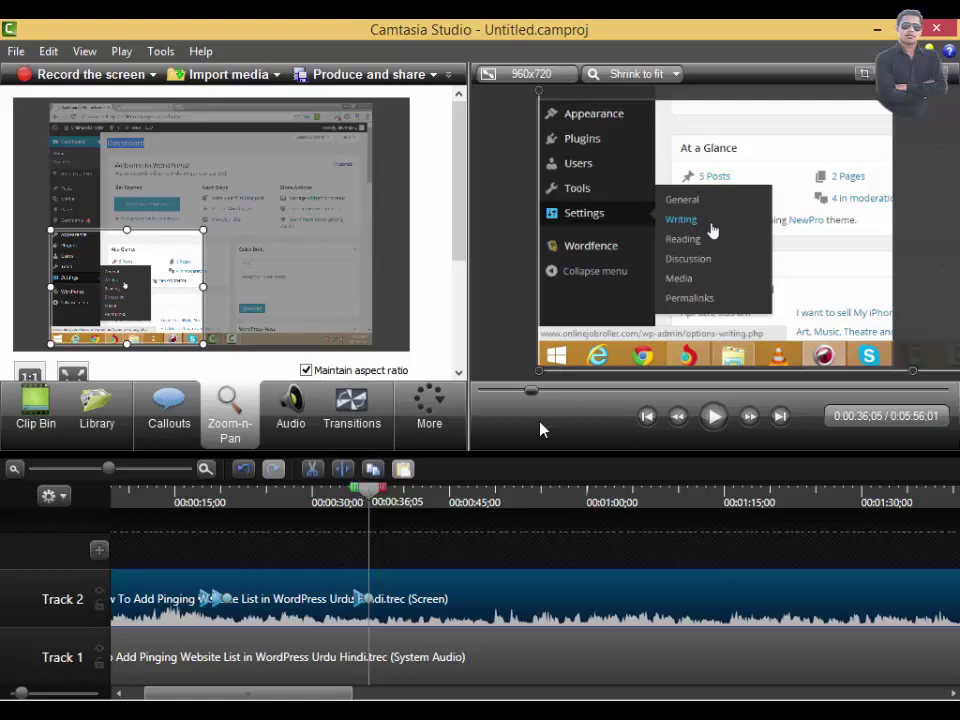
At 0:39 expand the zoom to full frame, then advance to the Writing Settings page.
drag(370, 497, 395, 500)
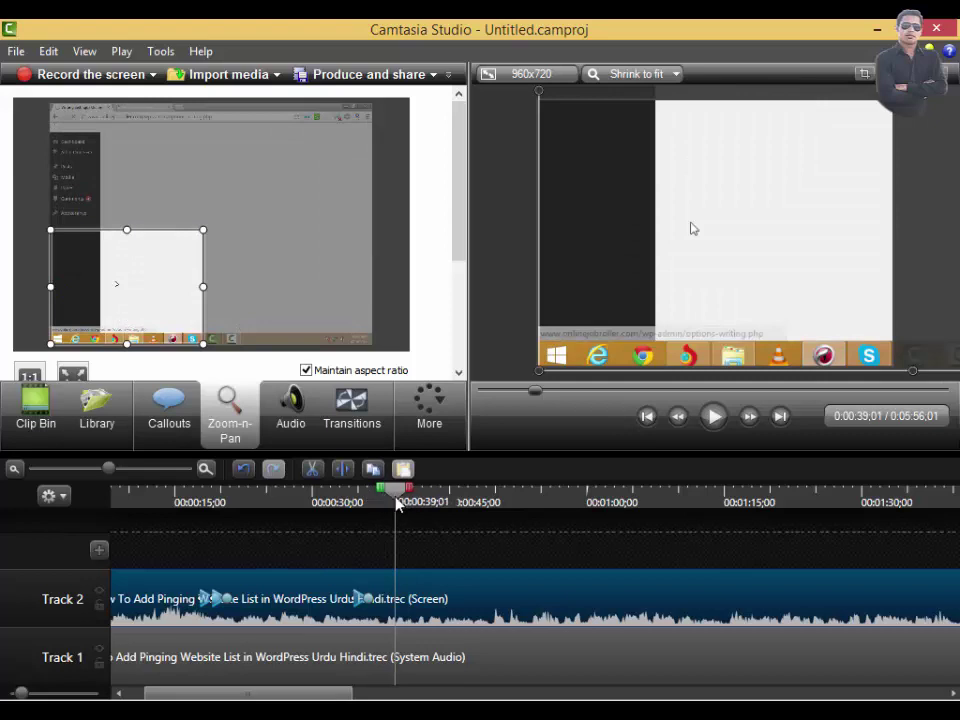
drag(203, 228, 371, 104)
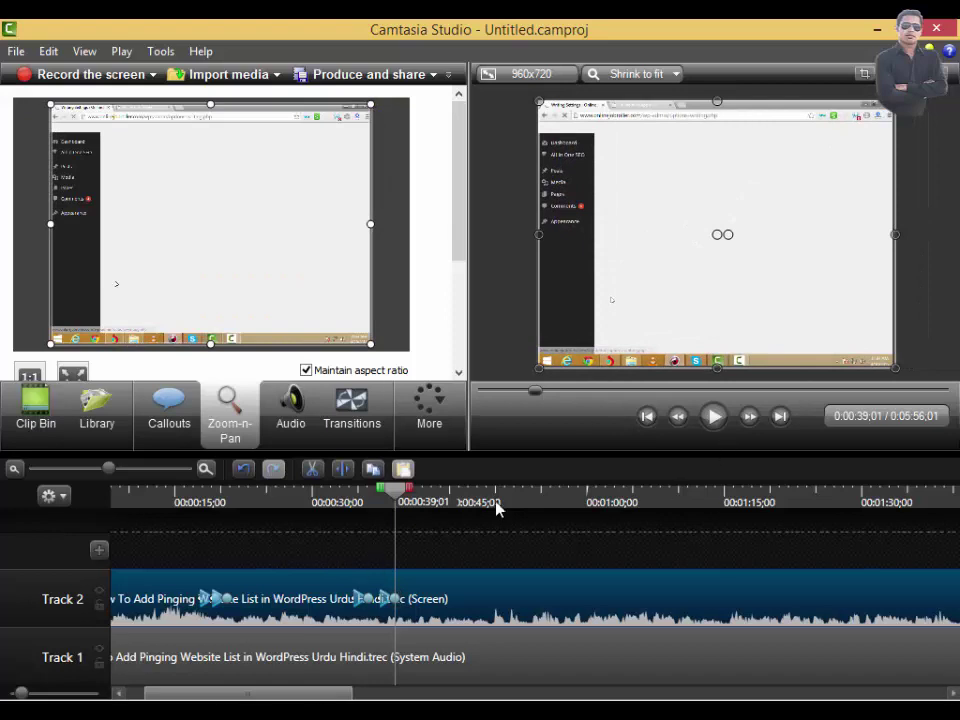
click(399, 493)
drag(399, 497, 420, 497)
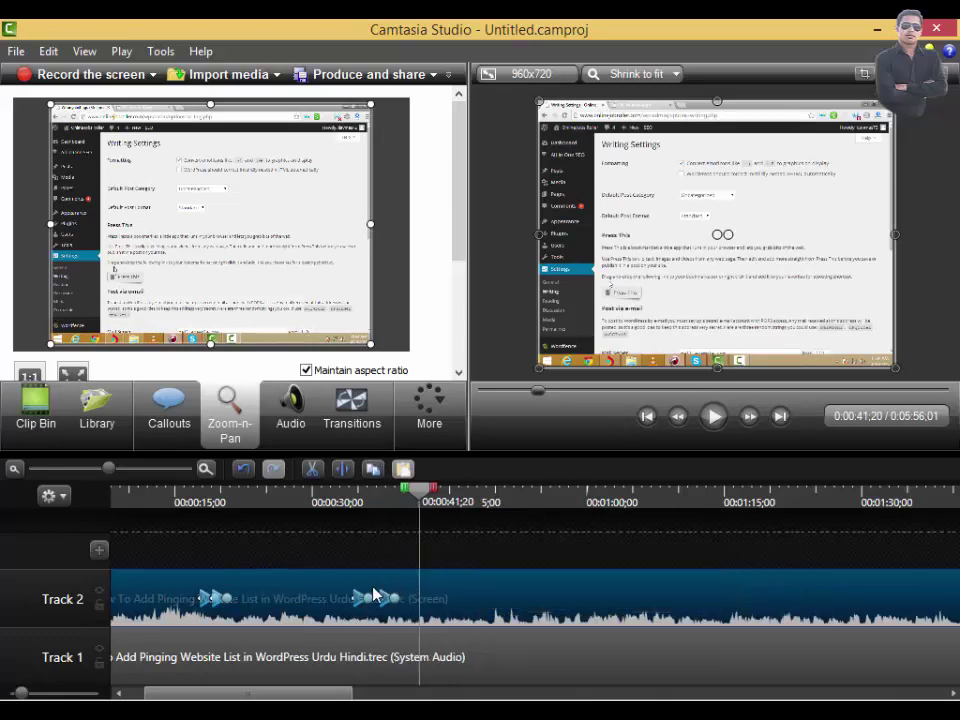
Move to 1:21 and size the zoom rectangle around the Writing Settings form.
click(441, 496)
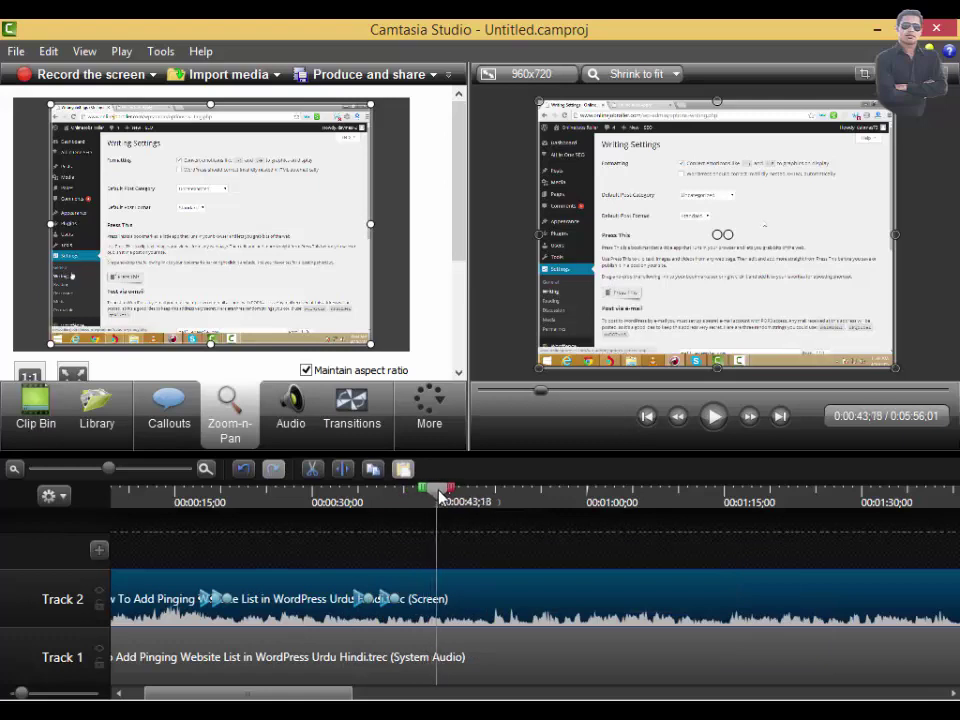
mouse_move(441, 496)
mouse_down()
mouse_move(809, 531)
mouse_move(784, 534)
mouse_up()
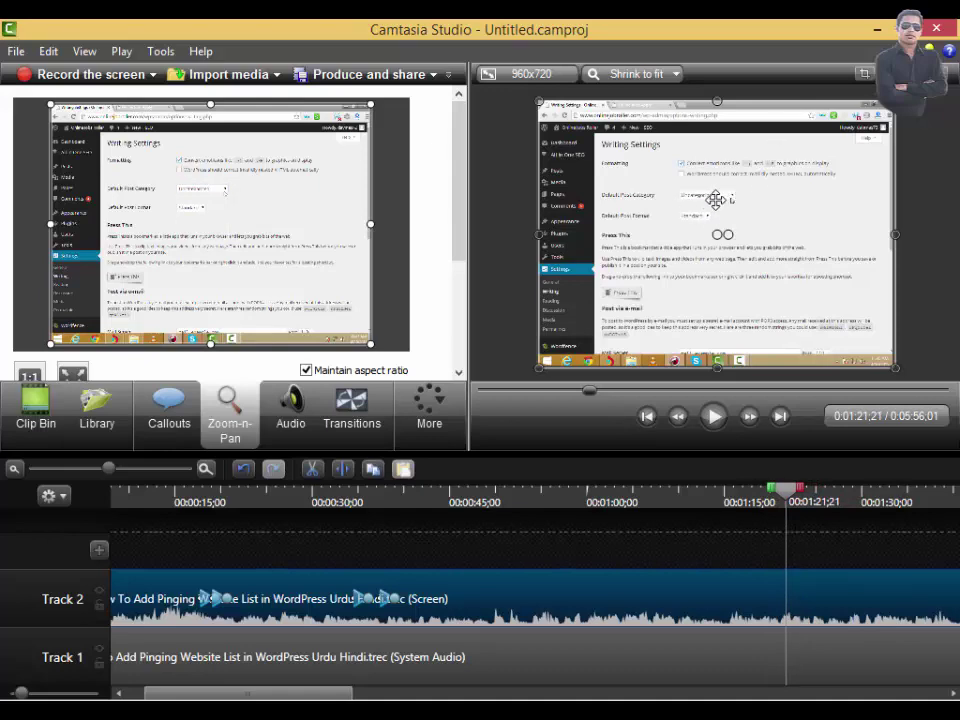
drag(49, 344, 145, 224)
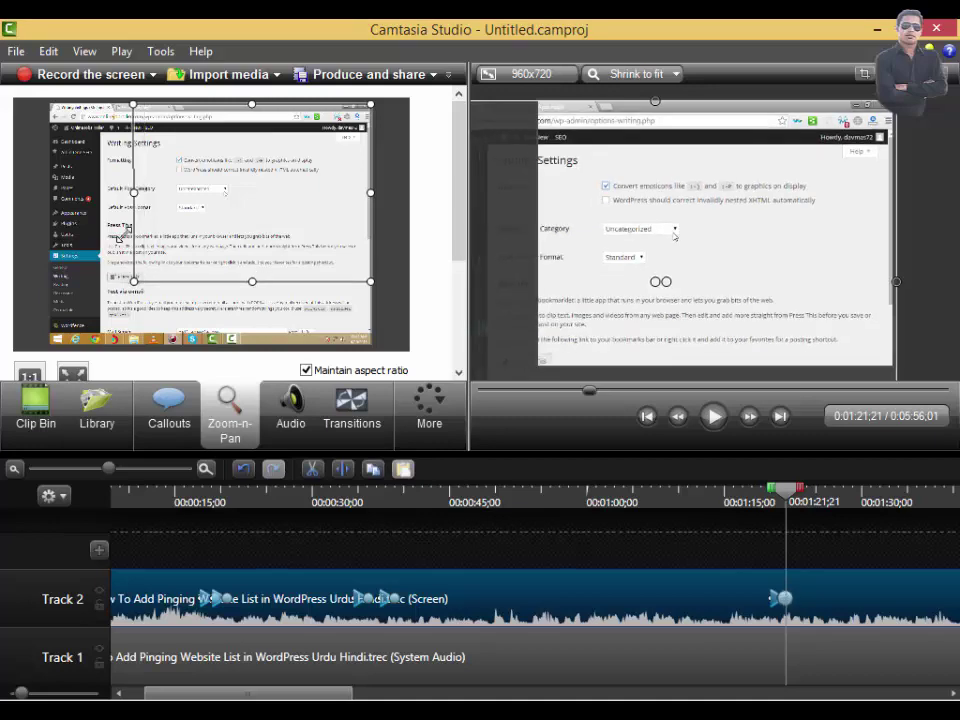
drag(145, 225, 101, 228)
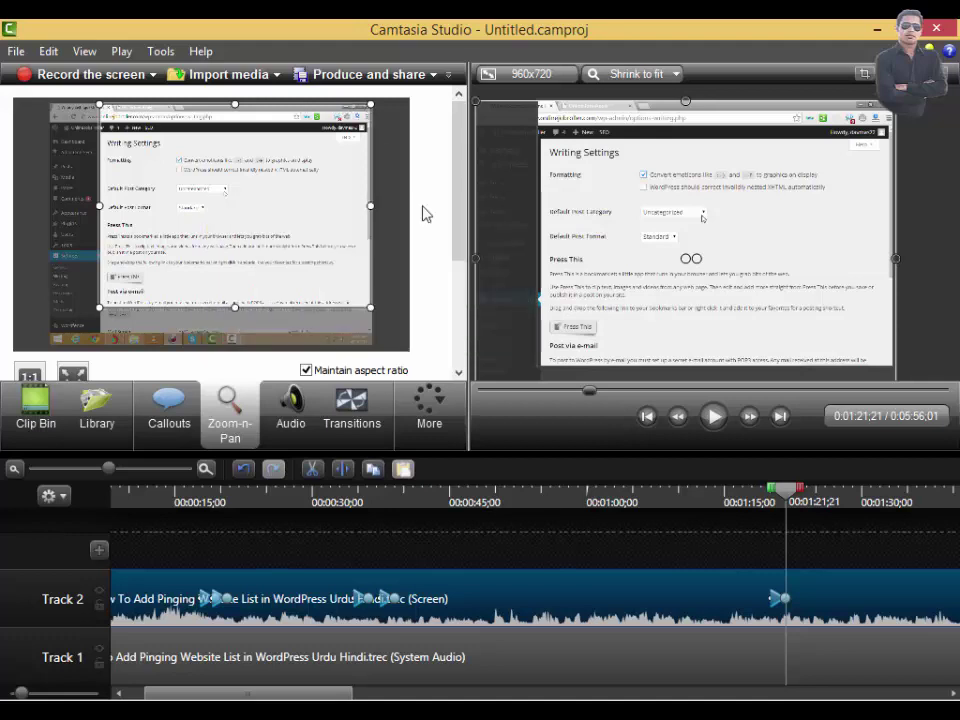
Tighten the 1:21 Writing Settings zoom slightly via its bottom-left handle, then advance to 1:56.
drag(785, 497, 790, 500)
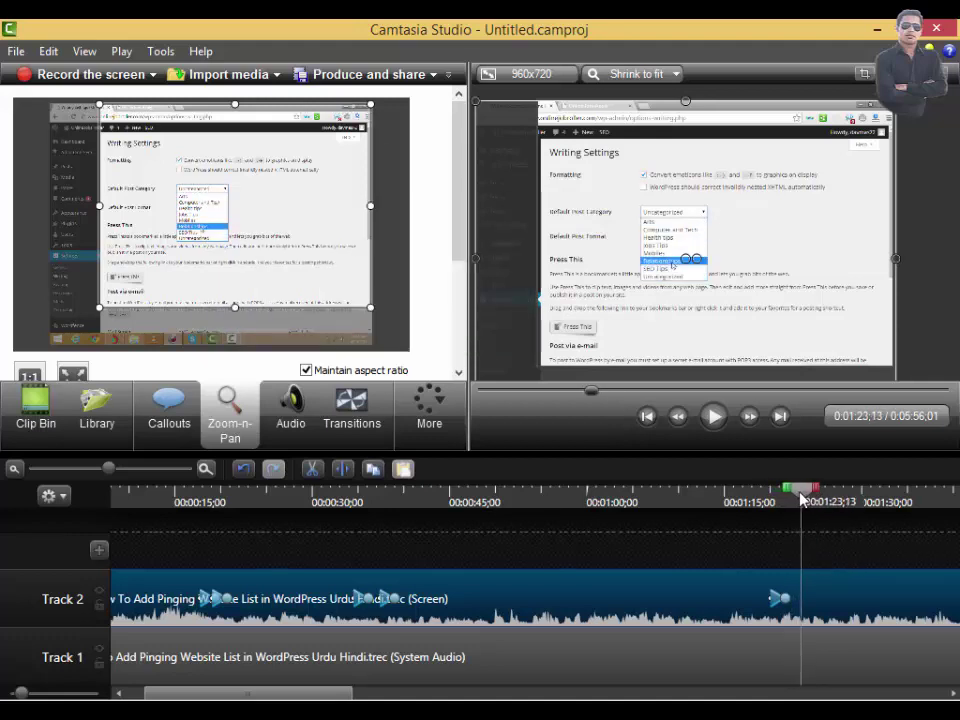
drag(790, 500, 784, 503)
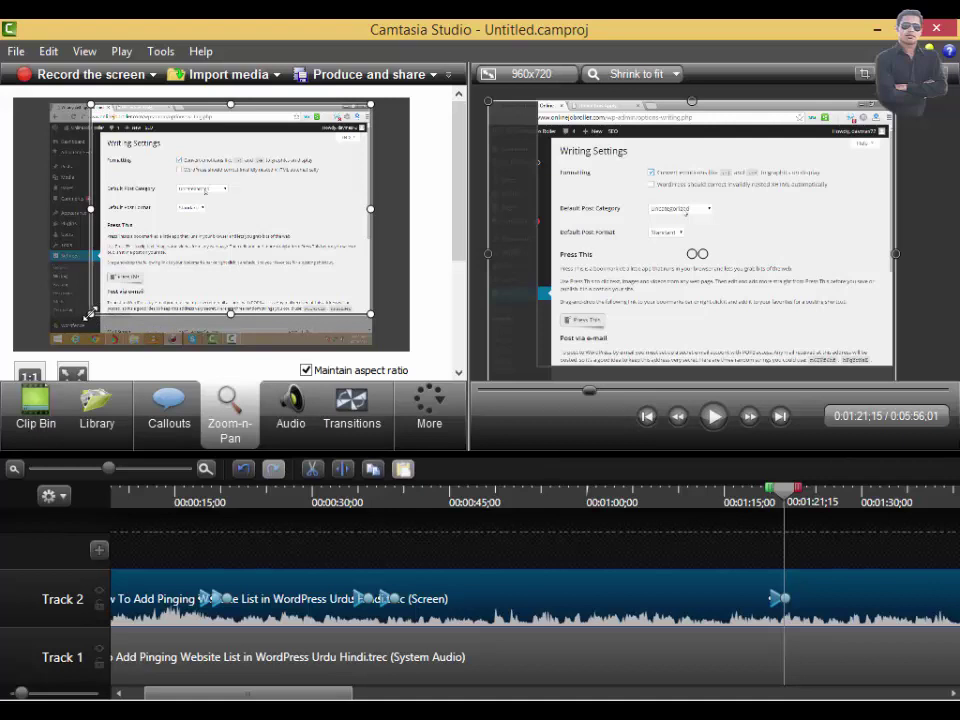
drag(89, 314, 97, 309)
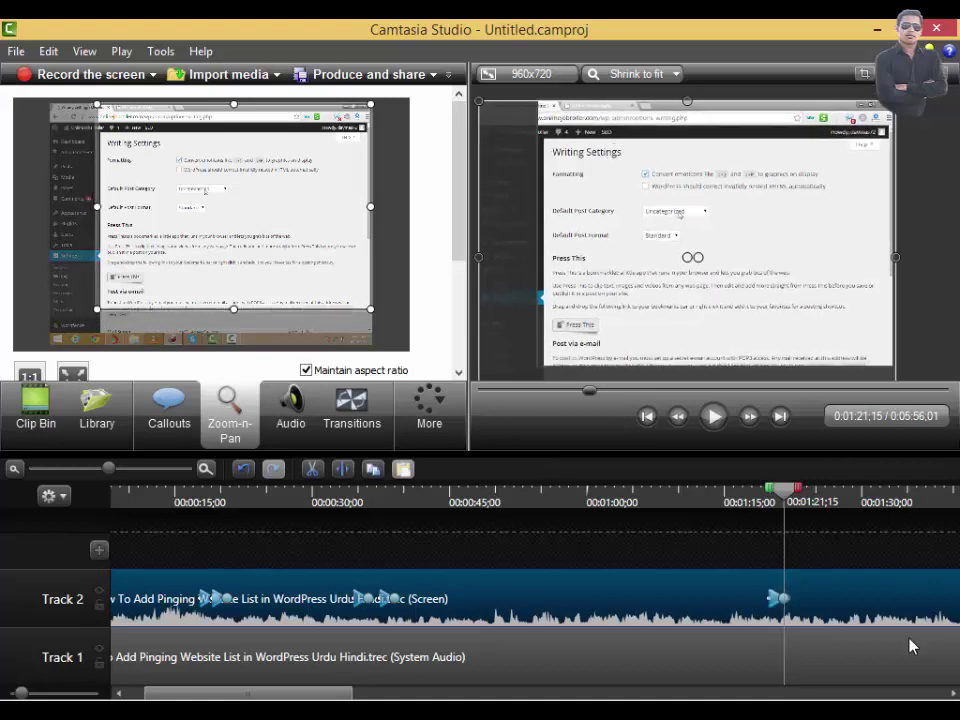
mouse_move(790, 500)
mouse_down()
mouse_move(956, 515)
mouse_move(884, 535)
mouse_up()
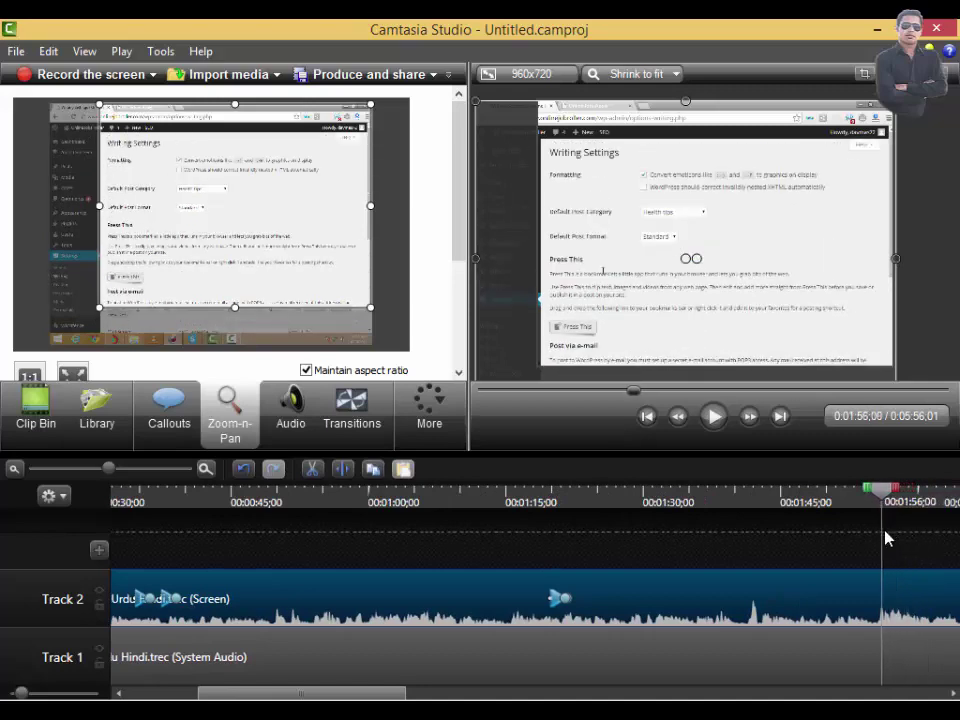
Zoom out to full screen at 1:56, then play back from 1:18 to review the zooms.
mouse_move(99, 307)
mouse_down()
mouse_move(55, 328)
mouse_move(50, 345)
mouse_up()
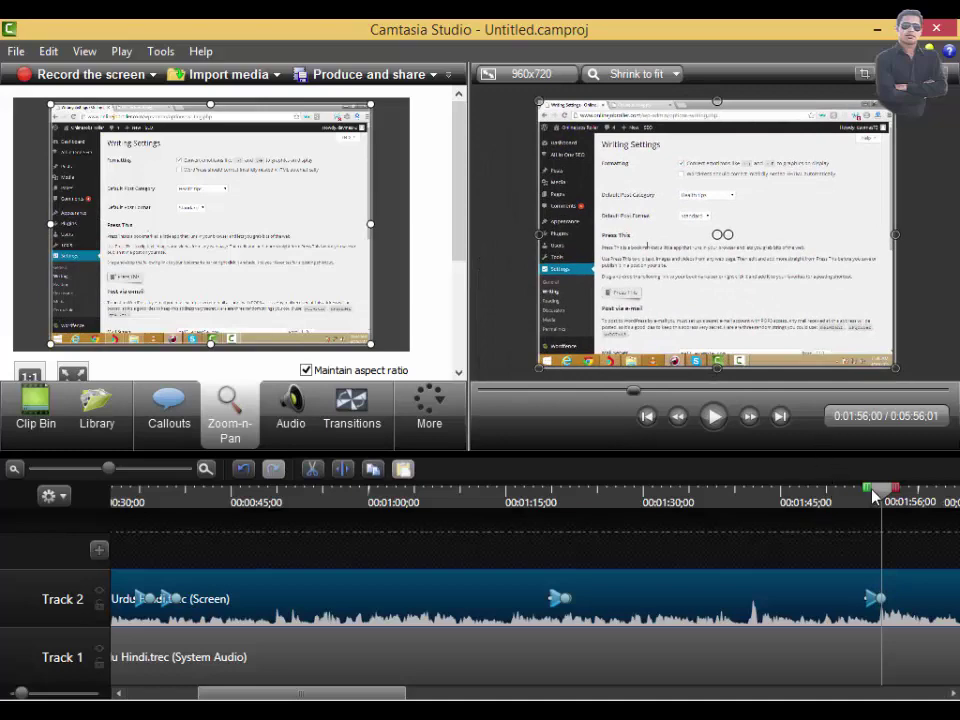
drag(874, 495, 808, 495)
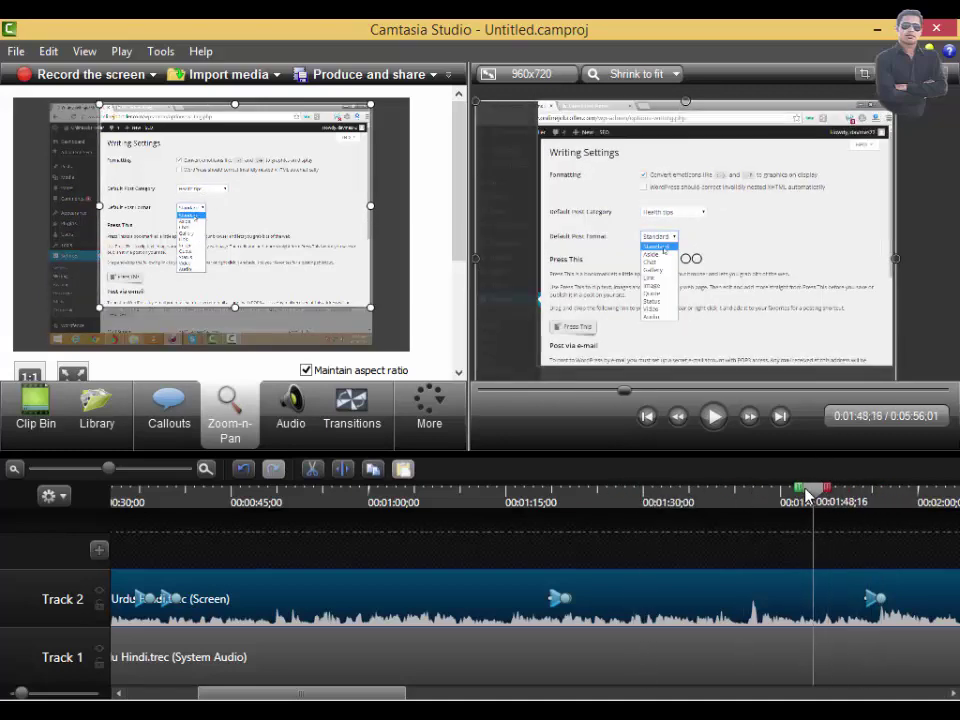
drag(808, 495, 541, 490)
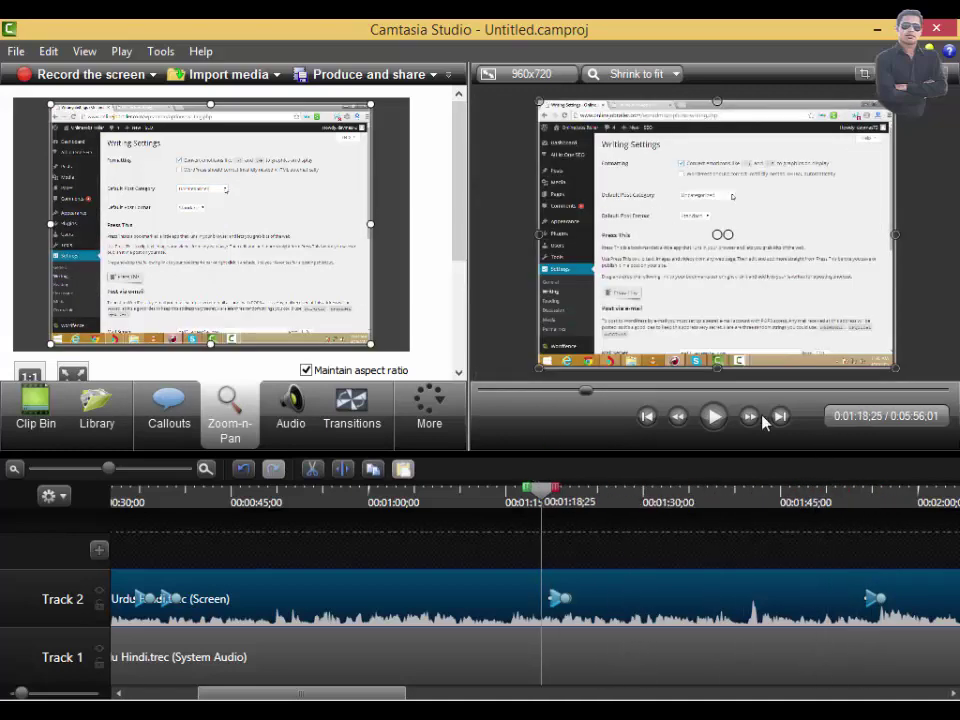
click(714, 418)
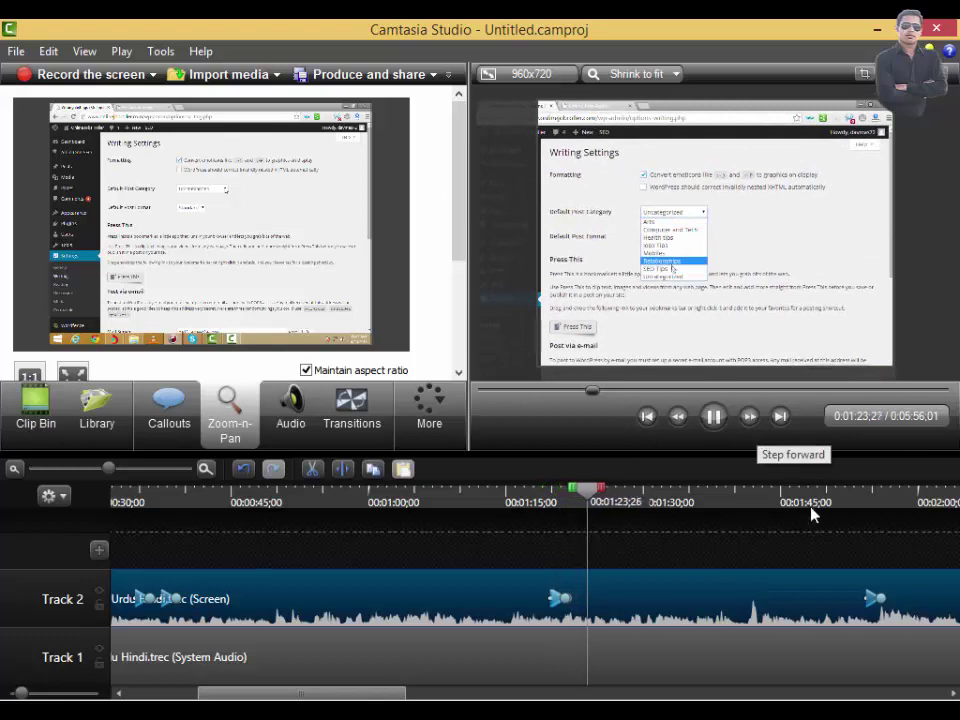
click(714, 417)
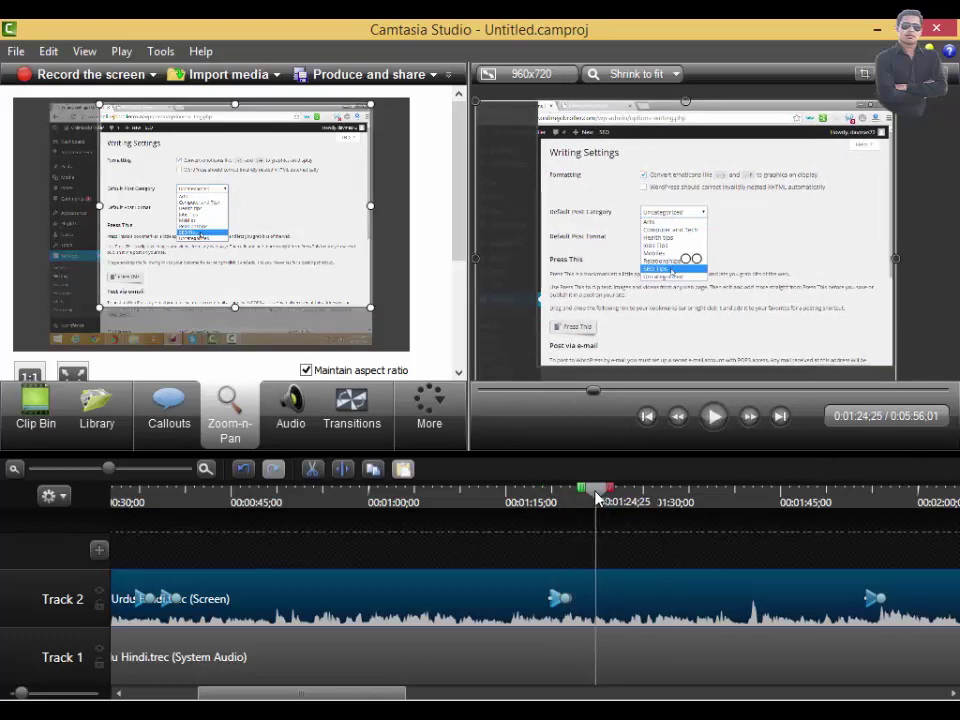
At 1:27 zoom in closer and recentre on the Default Post Category field.
mouse_move(597, 497)
mouse_down()
mouse_move(645, 490)
mouse_move(620, 493)
mouse_up()
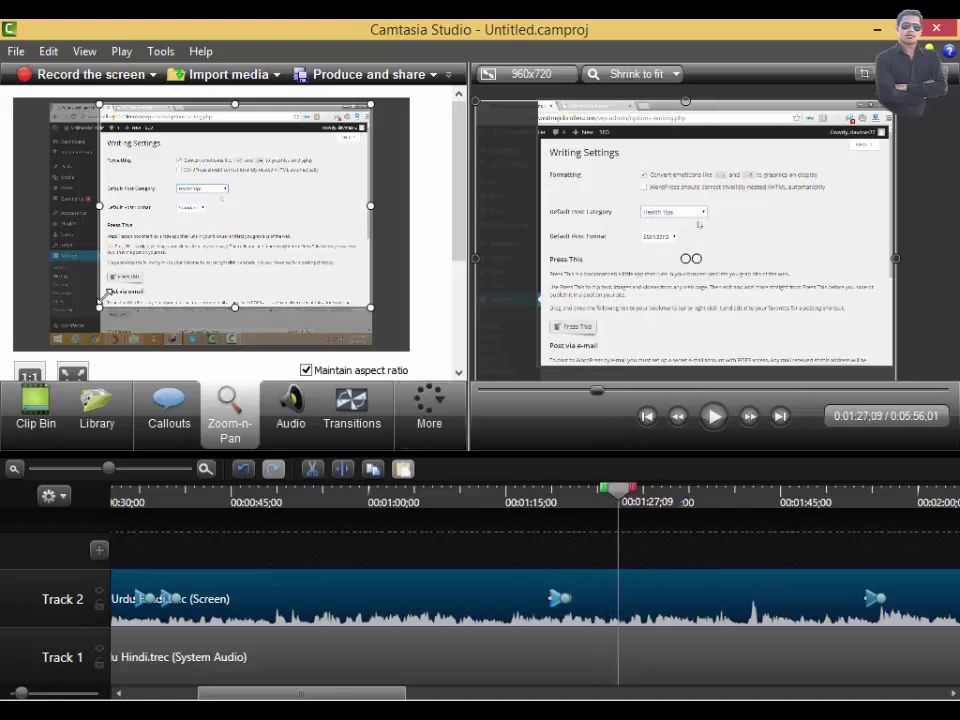
drag(102, 305, 168, 262)
mouse_move(272, 231)
mouse_down()
mouse_move(271, 217)
mouse_move(207, 233)
mouse_up()
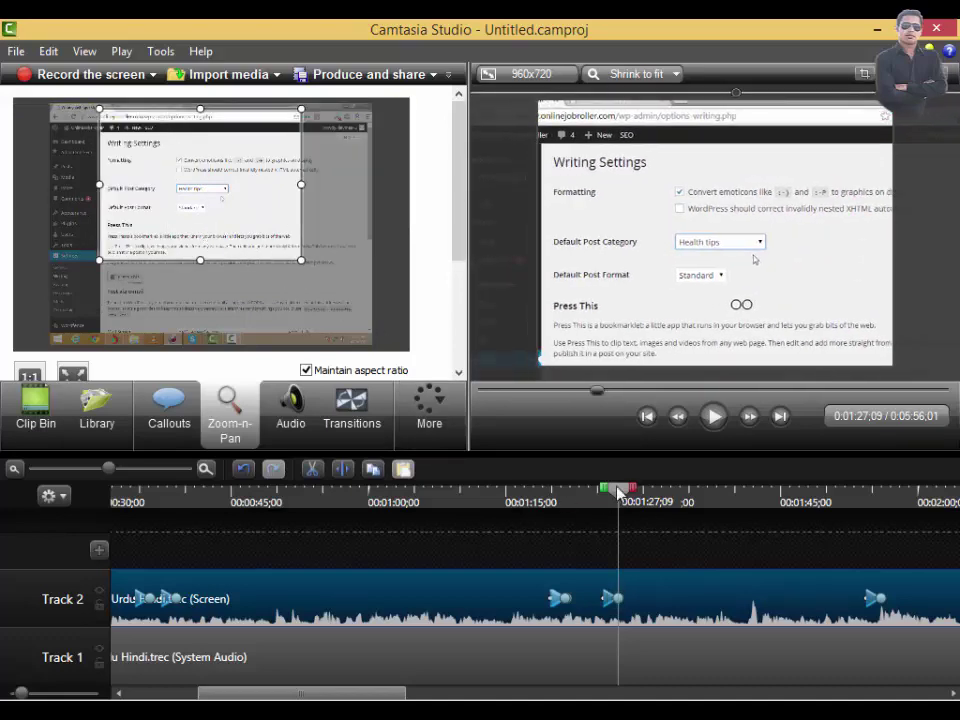
At 1:49 pan the zoom down to Default Post Format, then advance to about 1:56.
drag(618, 489, 823, 500)
drag(243, 224, 247, 246)
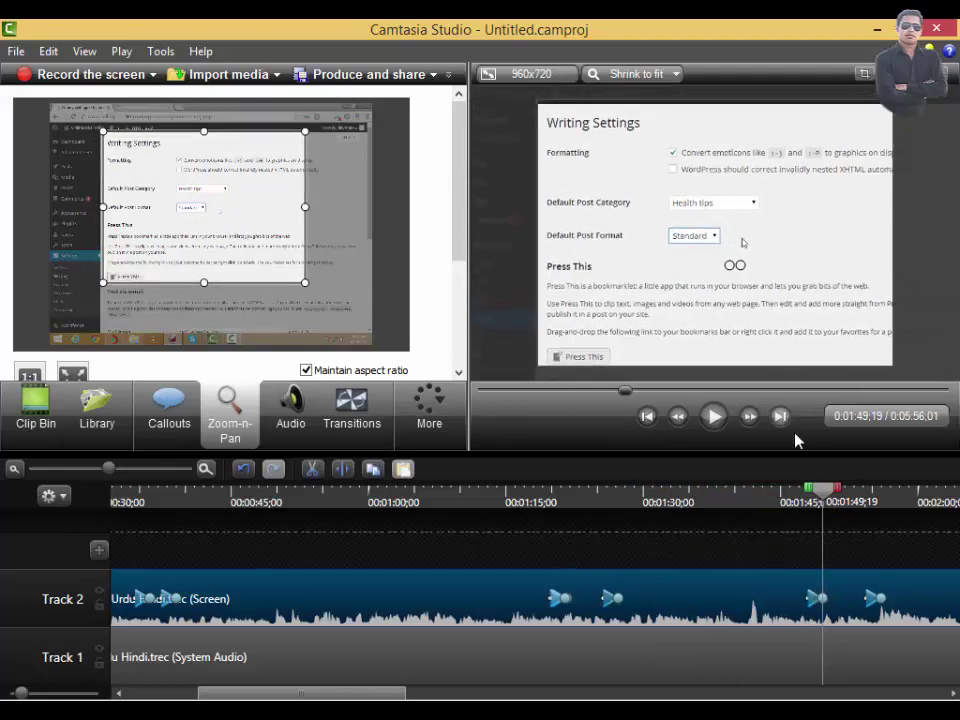
drag(823, 490, 948, 498)
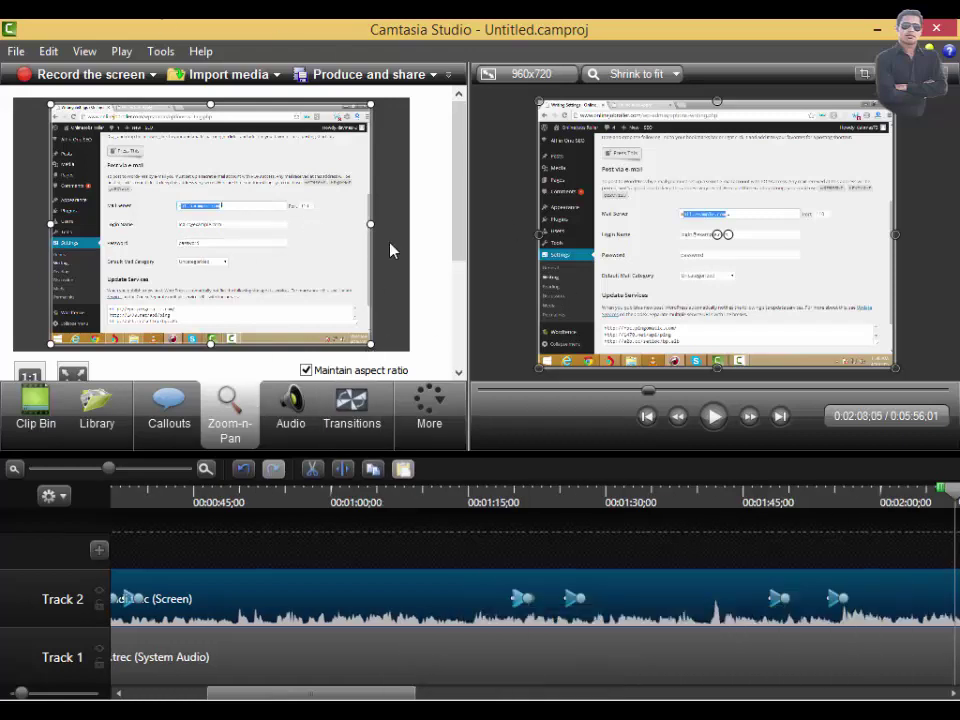
At 2:08 resize the zoom around the Post via e-mail settings, then expand it back out.
drag(371, 345, 270, 233)
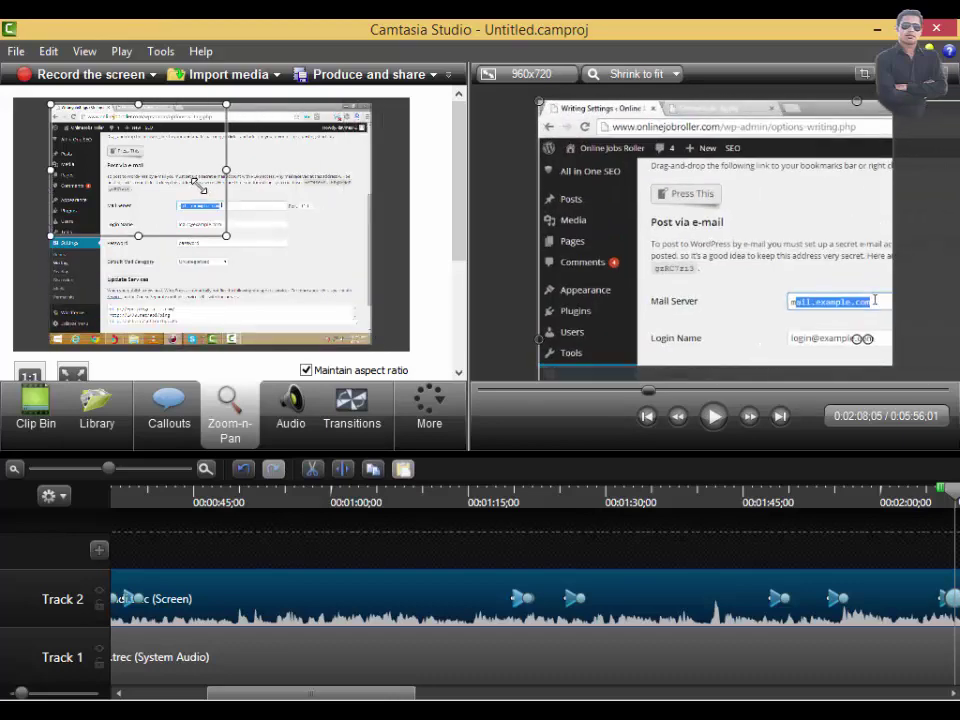
drag(270, 233, 288, 282)
drag(362, 257, 366, 261)
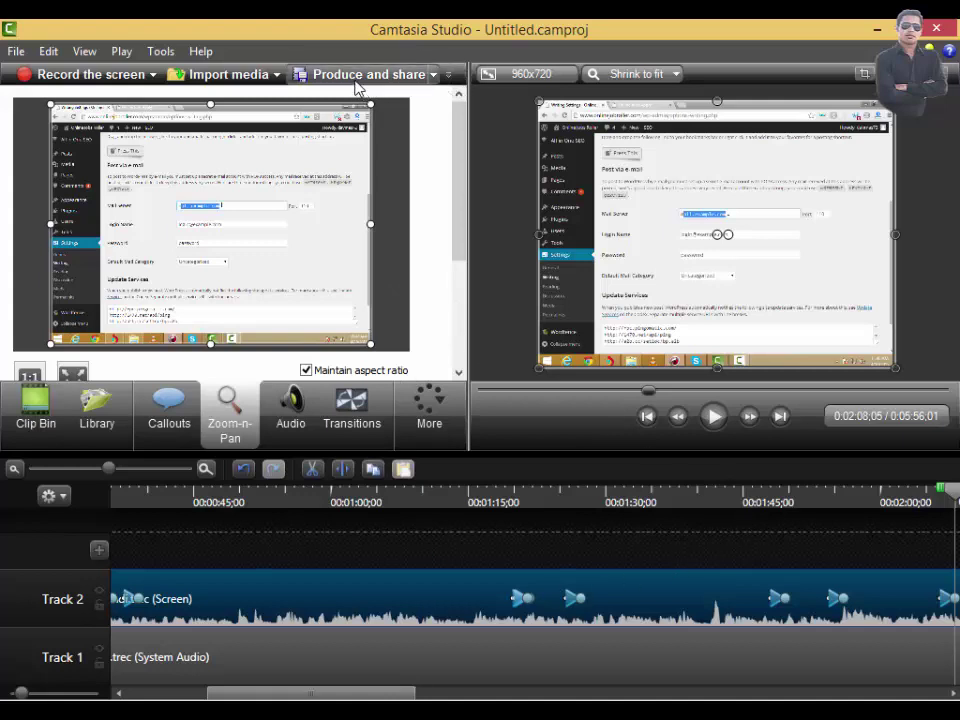
click(418, 77)
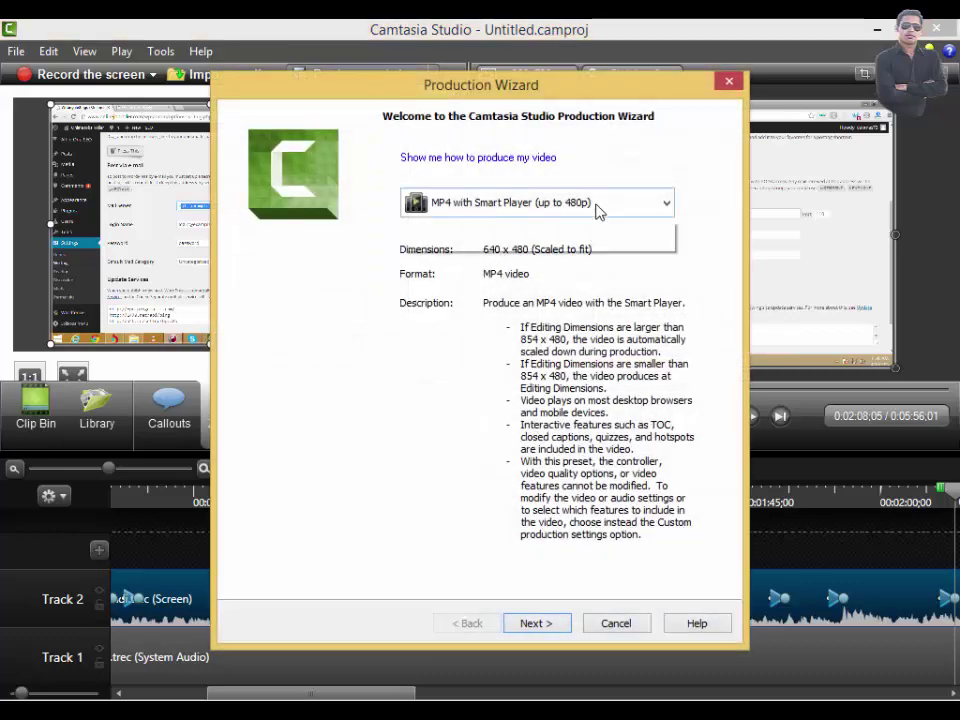
click(596, 206)
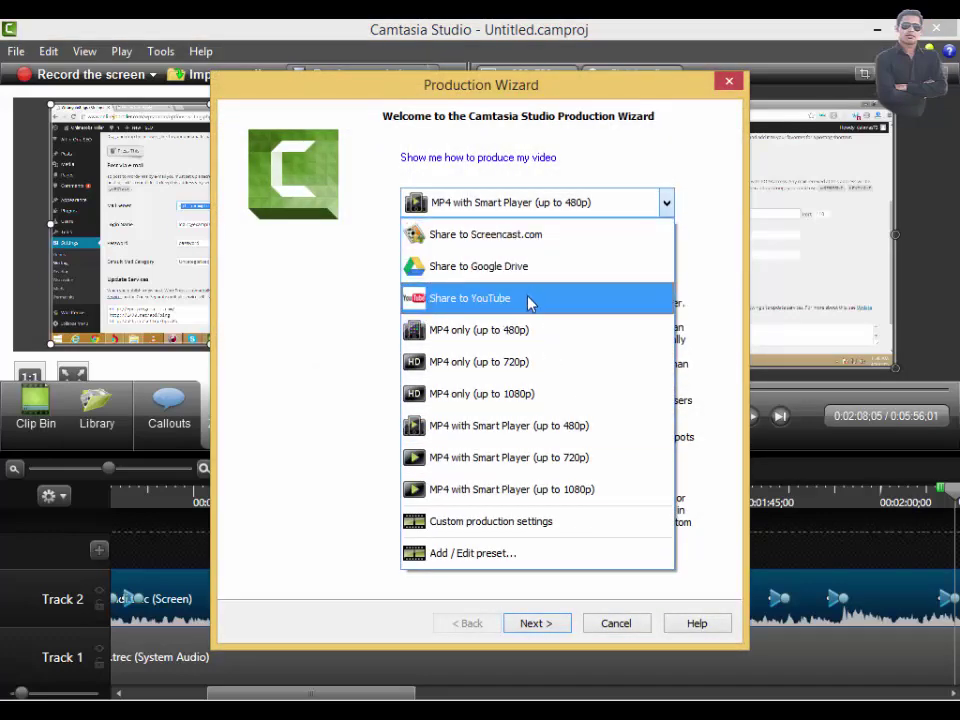
click(530, 299)
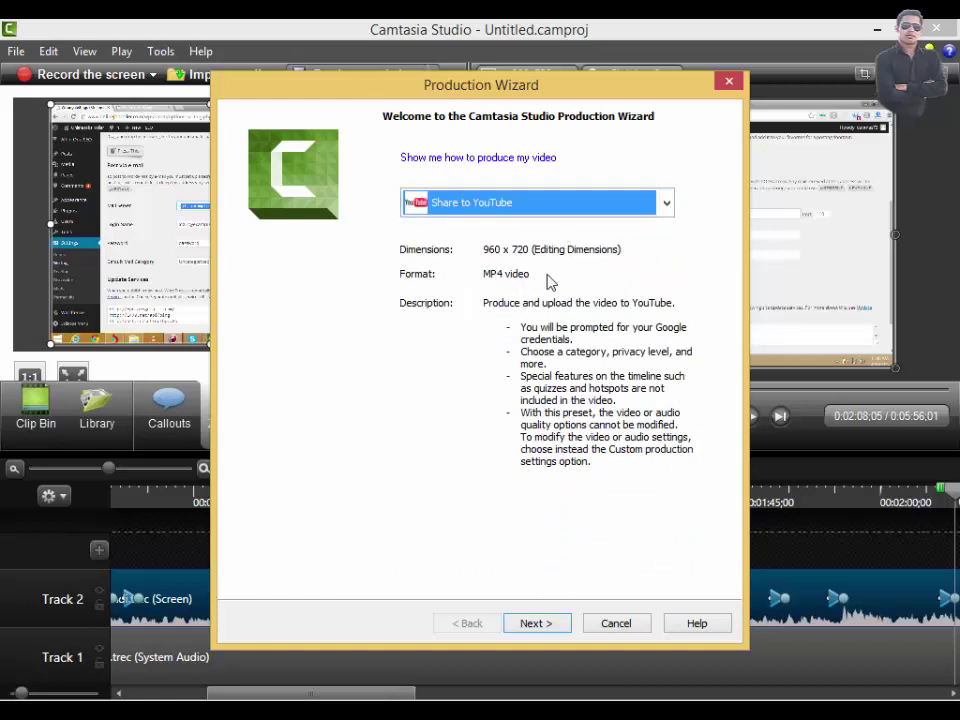
click(572, 208)
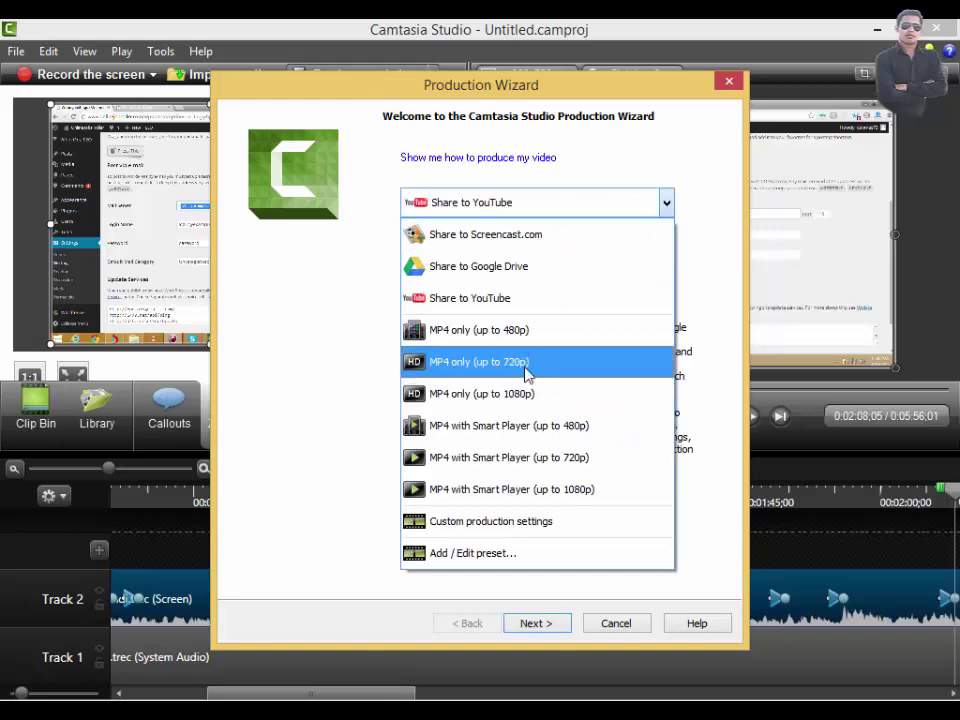
click(527, 370)
click(540, 212)
click(521, 400)
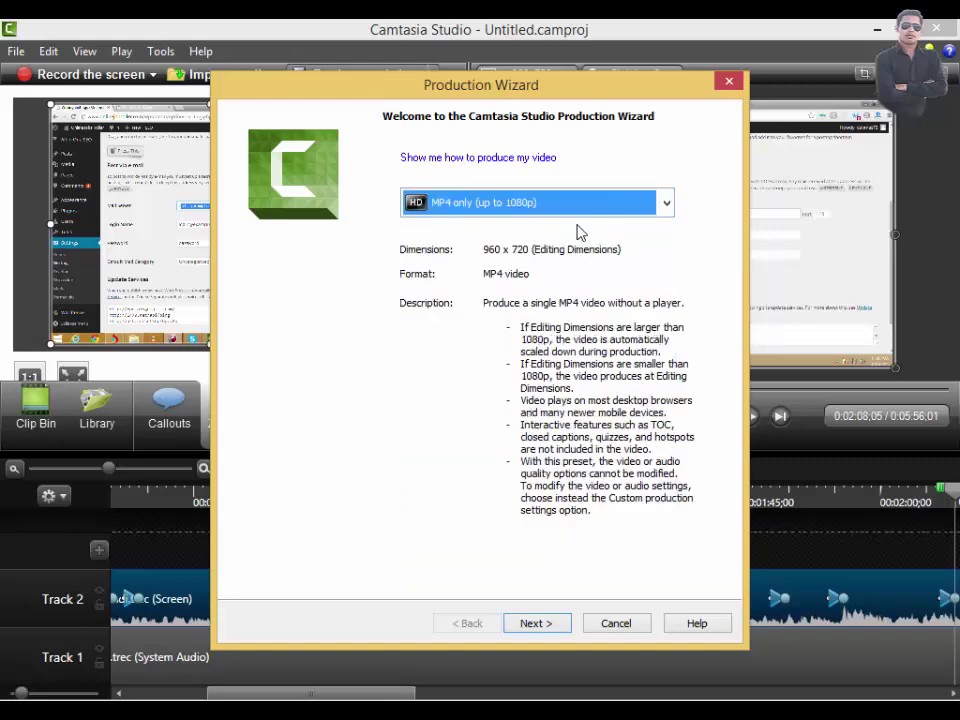
click(568, 620)
click(536, 622)
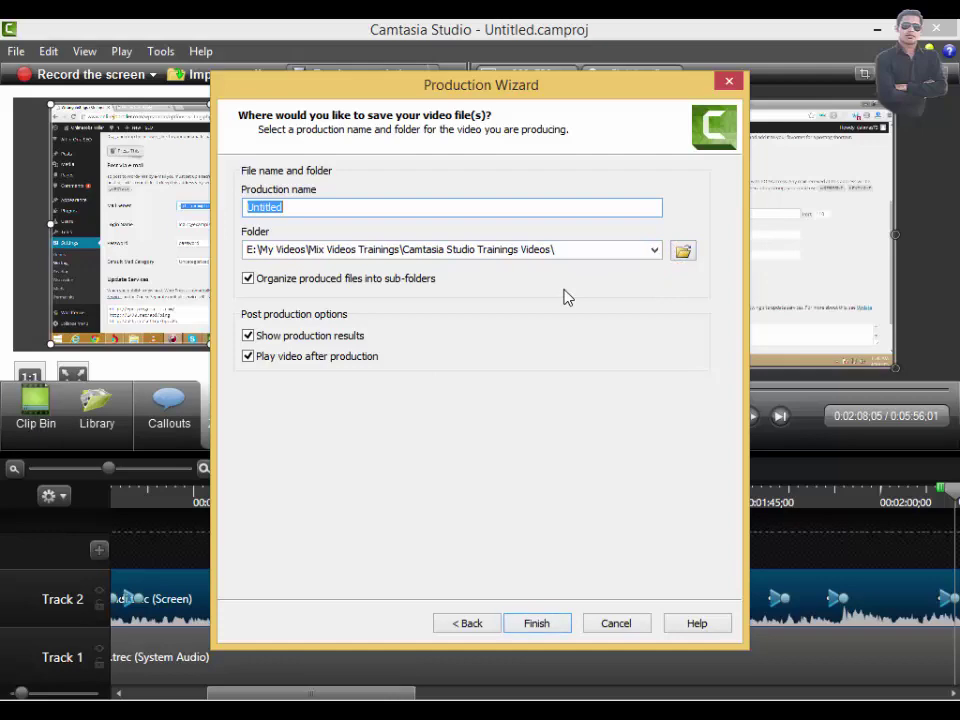
click(611, 625)
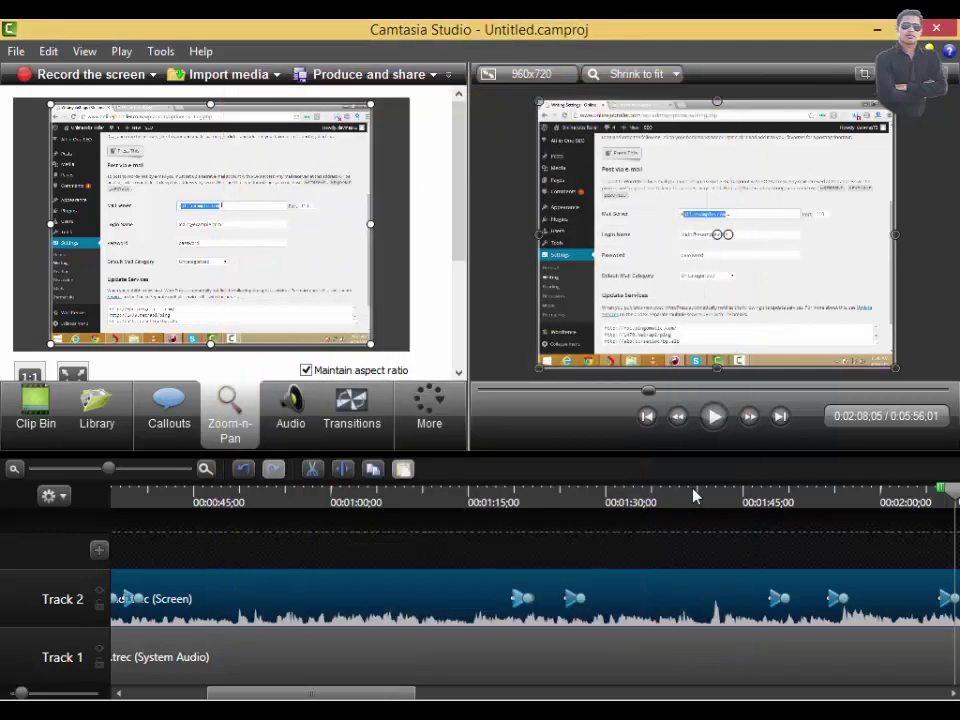